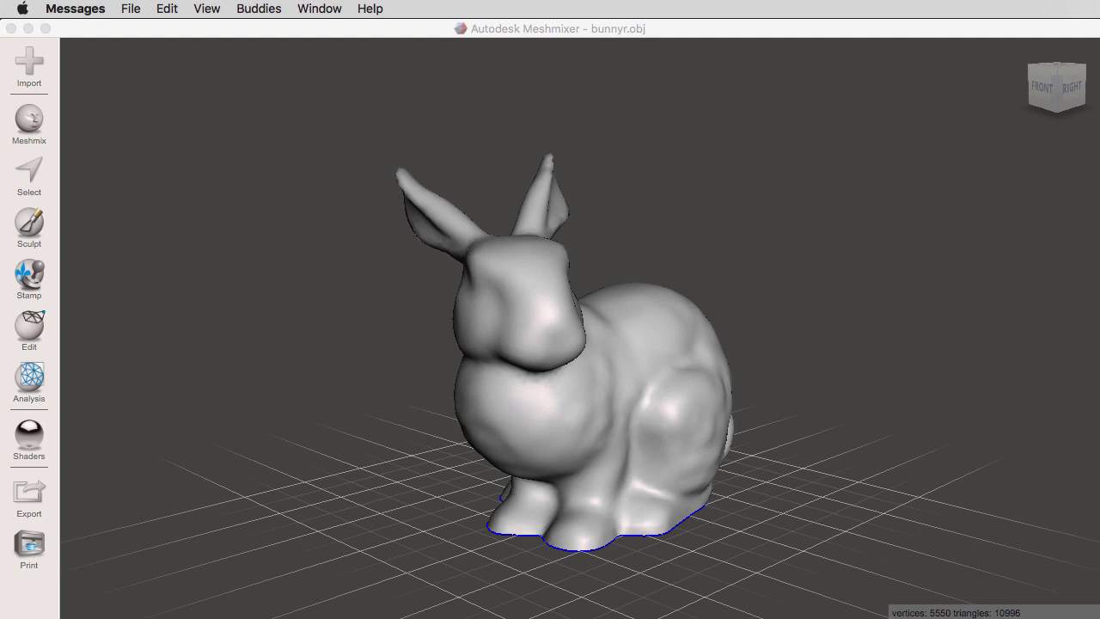
- Start a Plane Cut on the bunny and tilt its cutting plane about 41° toward the ears
click(31, 327)
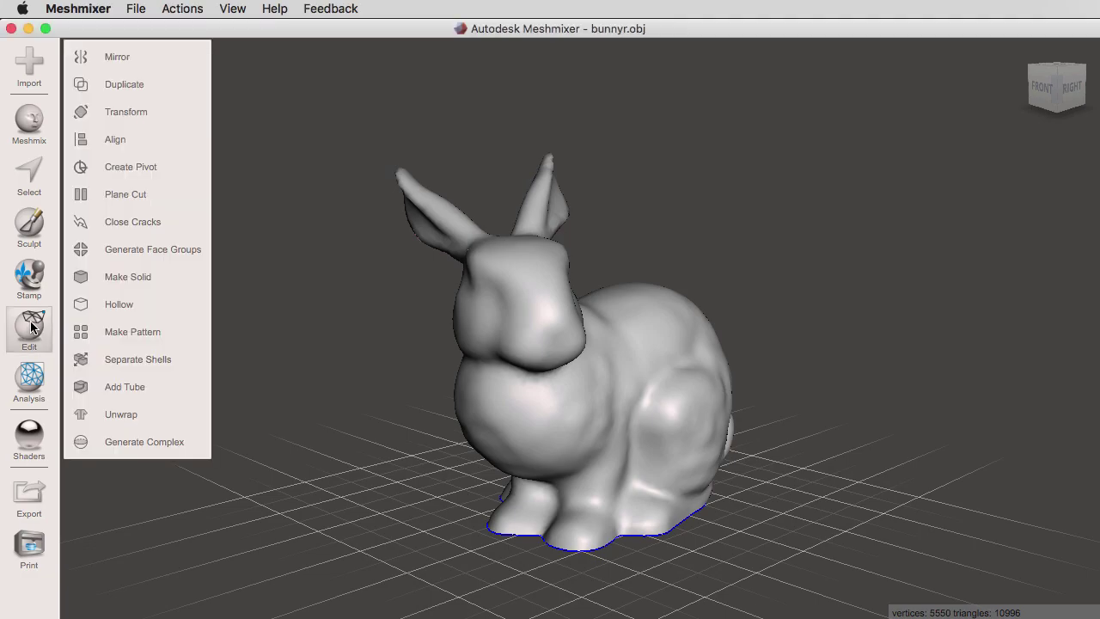
click(142, 202)
mouse_move(729, 243)
right_down()
mouse_move(716, 408)
mouse_move(749, 351)
right_up()
scroll(978, 304, up, 5)
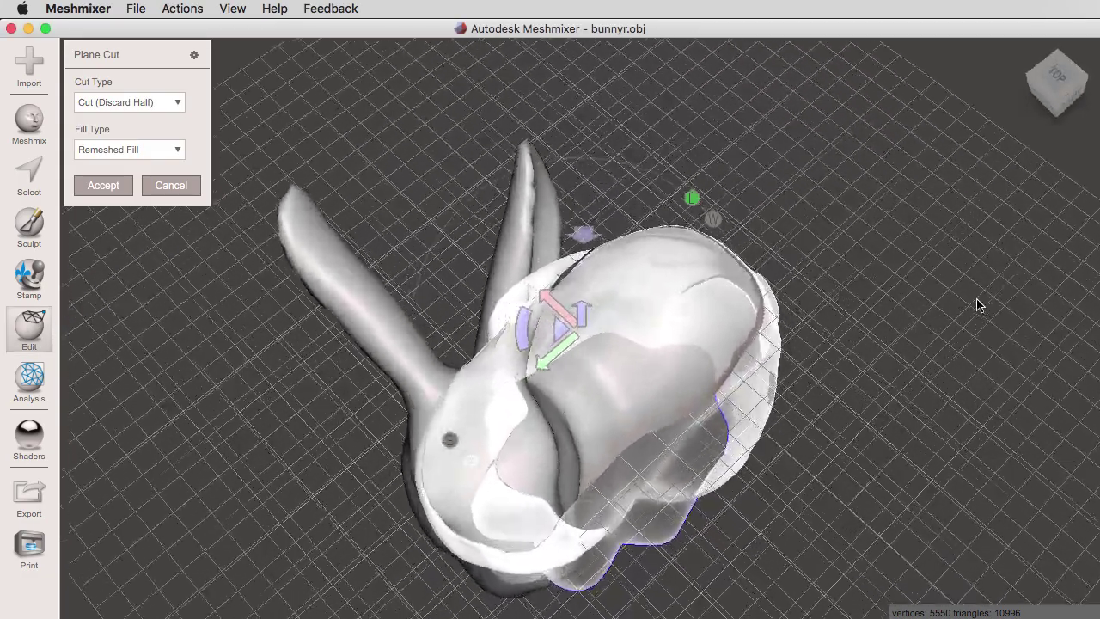
mouse_move(864, 241)
right_down()
mouse_move(948, 243)
mouse_move(933, 226)
right_up()
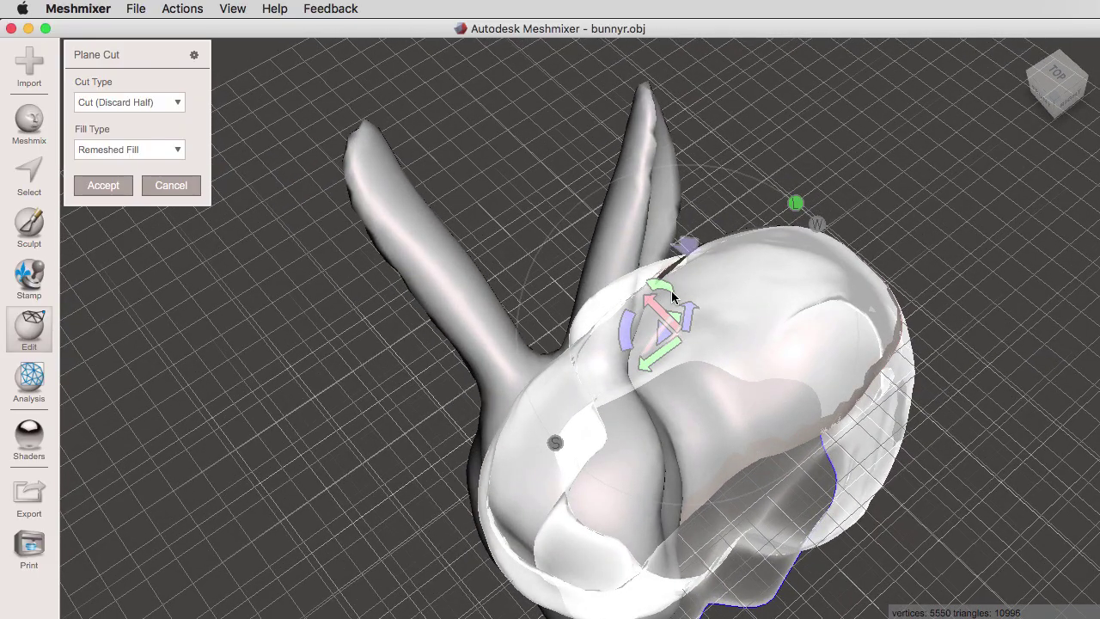
mouse_move(671, 290)
mouse_down()
mouse_move(628, 270)
mouse_move(648, 285)
mouse_up()
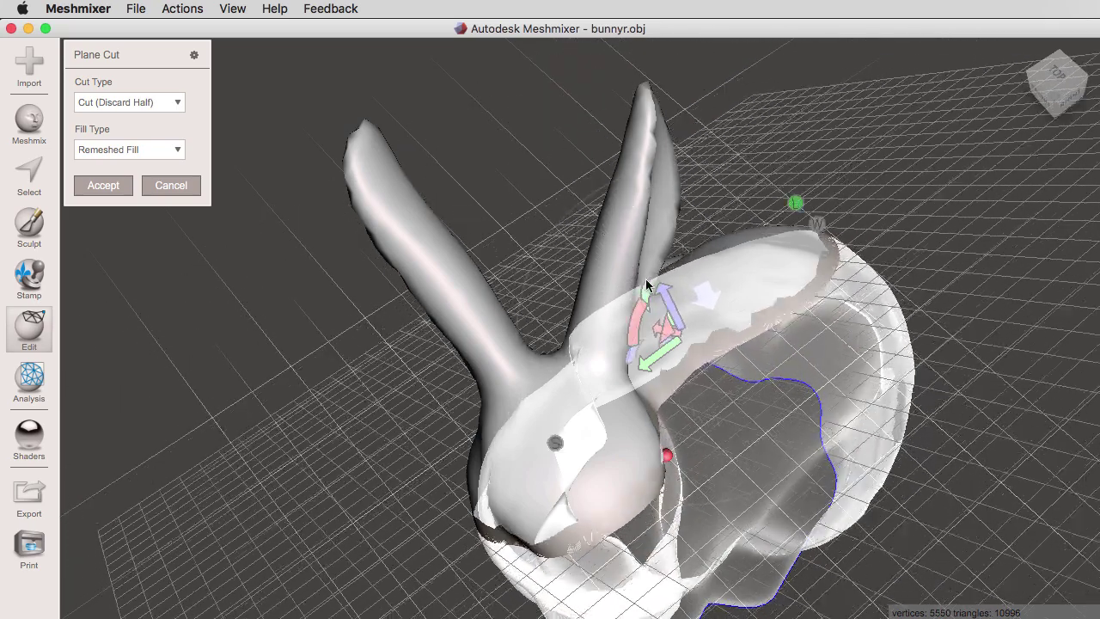
- Slide and rotate the cutting plane so it crosses both ears and the bunny's back
click(232, 11)
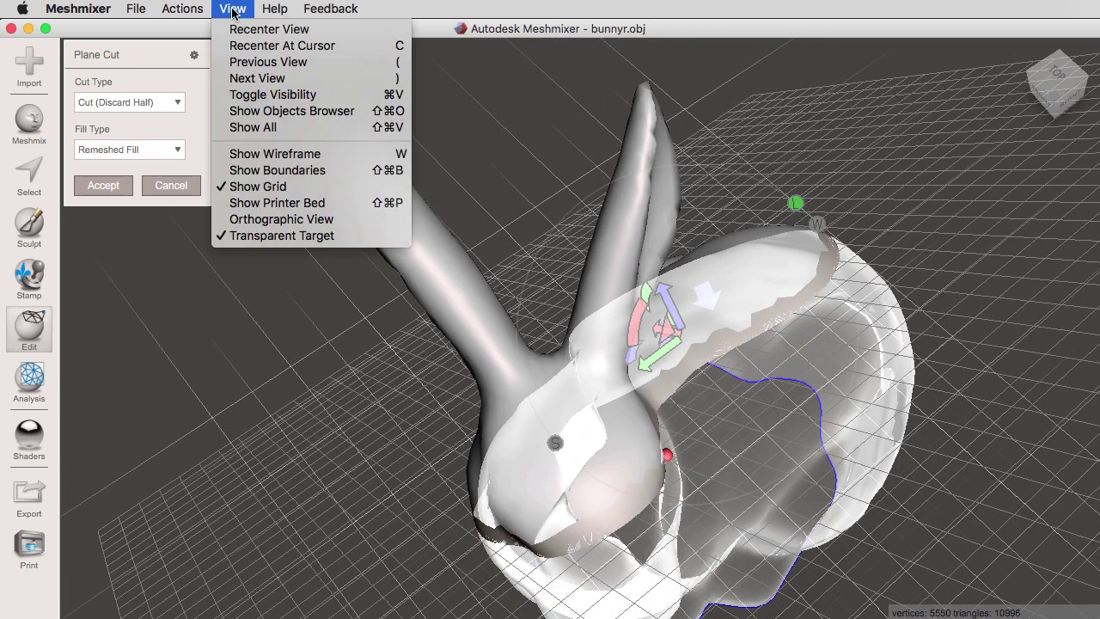
click(258, 194)
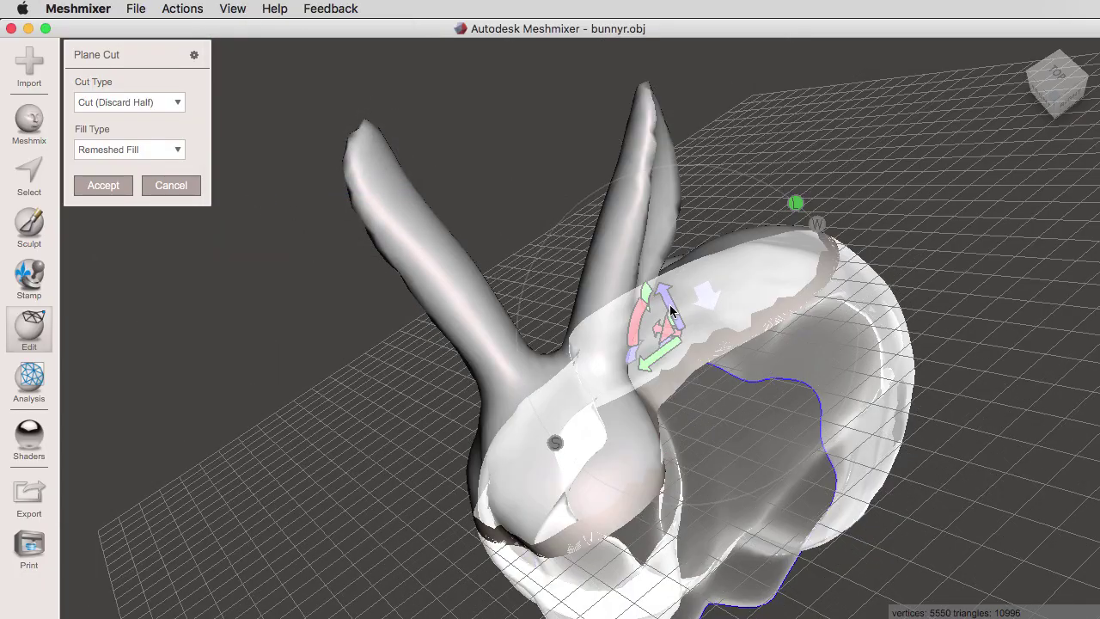
mouse_move(671, 311)
mouse_down()
mouse_move(633, 222)
mouse_move(615, 246)
mouse_up()
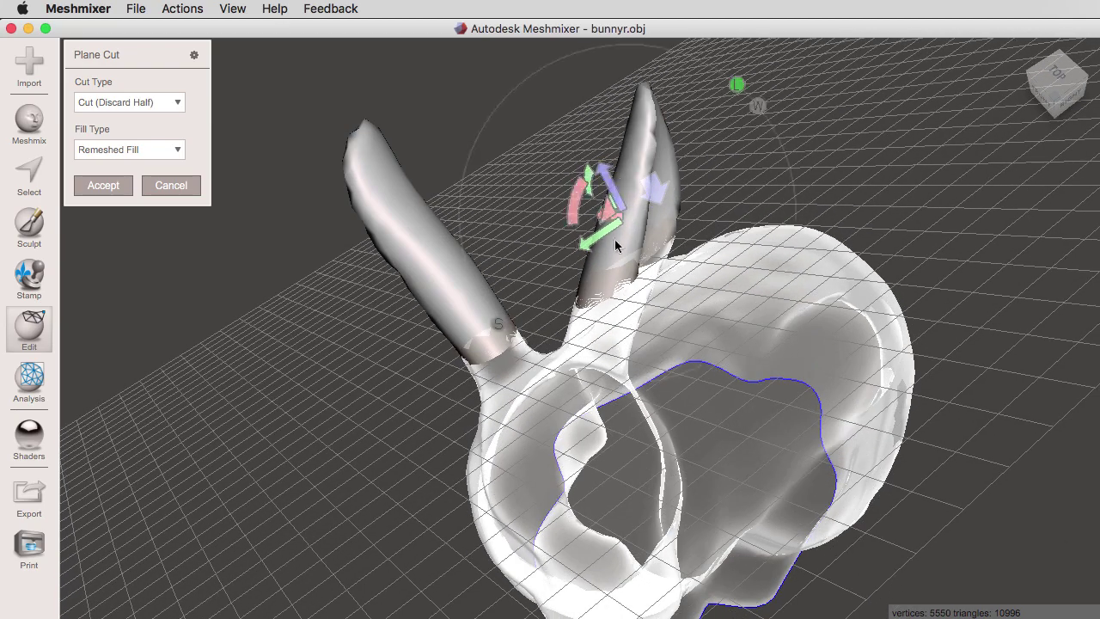
mouse_move(578, 213)
mouse_down()
mouse_move(617, 182)
mouse_move(629, 237)
mouse_up()
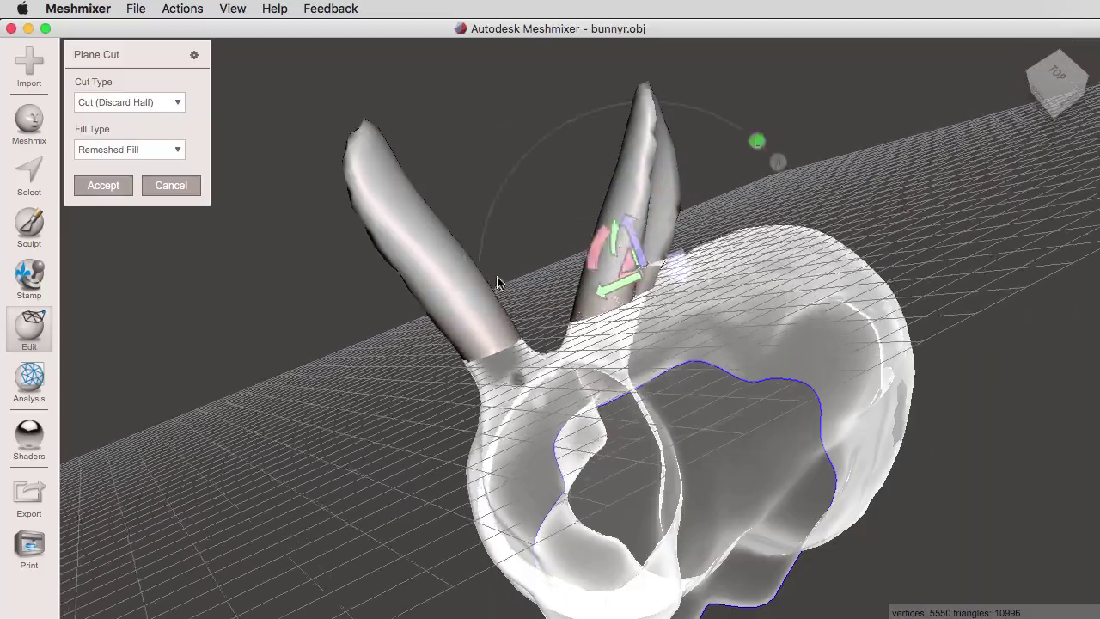
mouse_move(498, 282)
right_down()
mouse_move(508, 262)
mouse_move(832, 41)
mouse_move(434, 314)
mouse_move(774, 172)
mouse_move(808, 146)
right_up()
drag(575, 207, 579, 215)
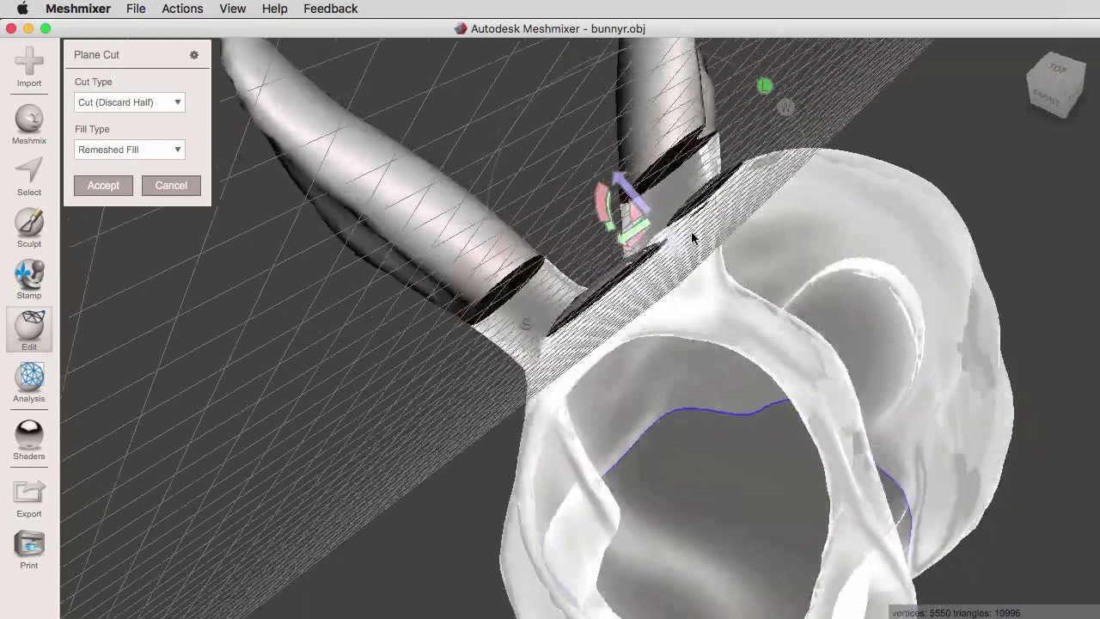
right_drag(579, 215, 651, 272)
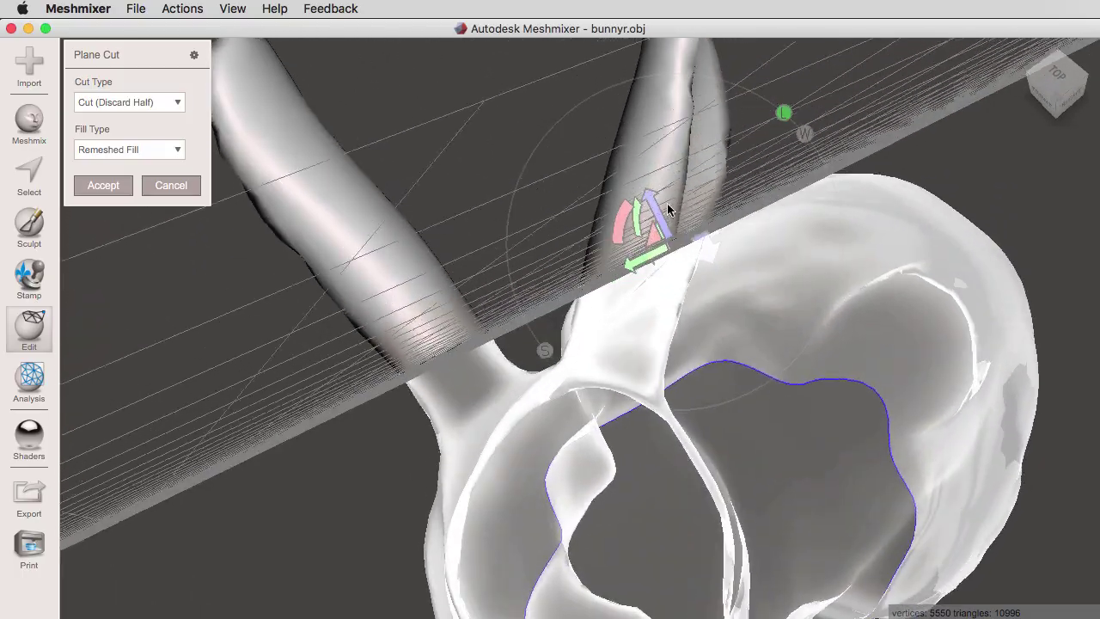
mouse_move(667, 203)
right_down()
mouse_move(662, 265)
mouse_move(771, 221)
mouse_move(777, 209)
mouse_move(511, 266)
mouse_move(467, 301)
mouse_move(396, 215)
mouse_move(406, 194)
mouse_move(453, 189)
right_up()
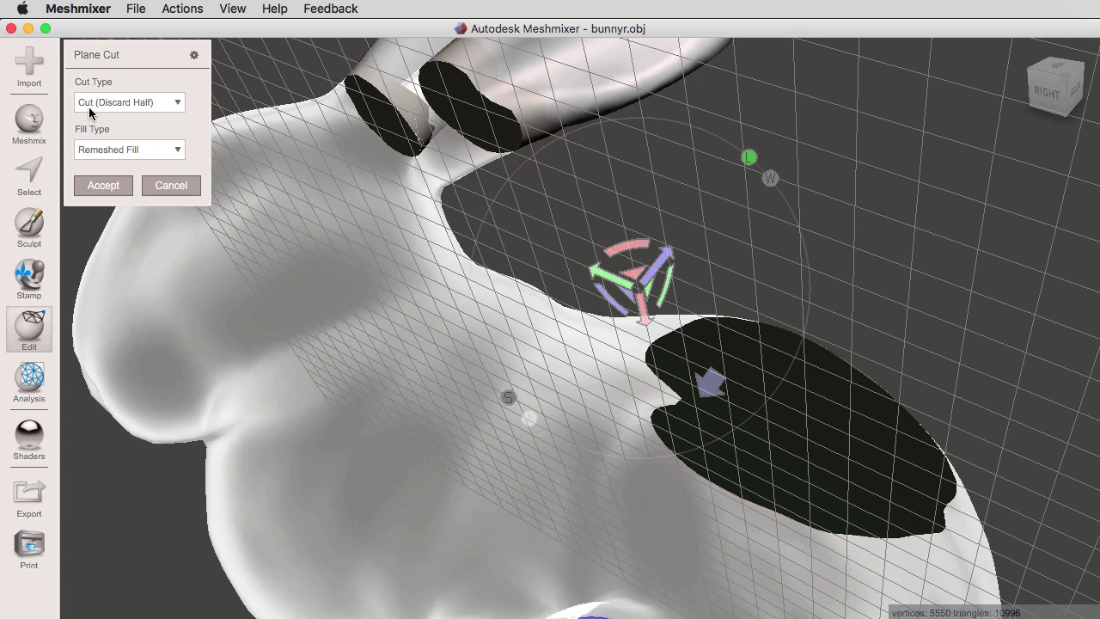
- Accept the plane cut, leaving two open-ended ear pieces and a thin body fragment
click(98, 185)
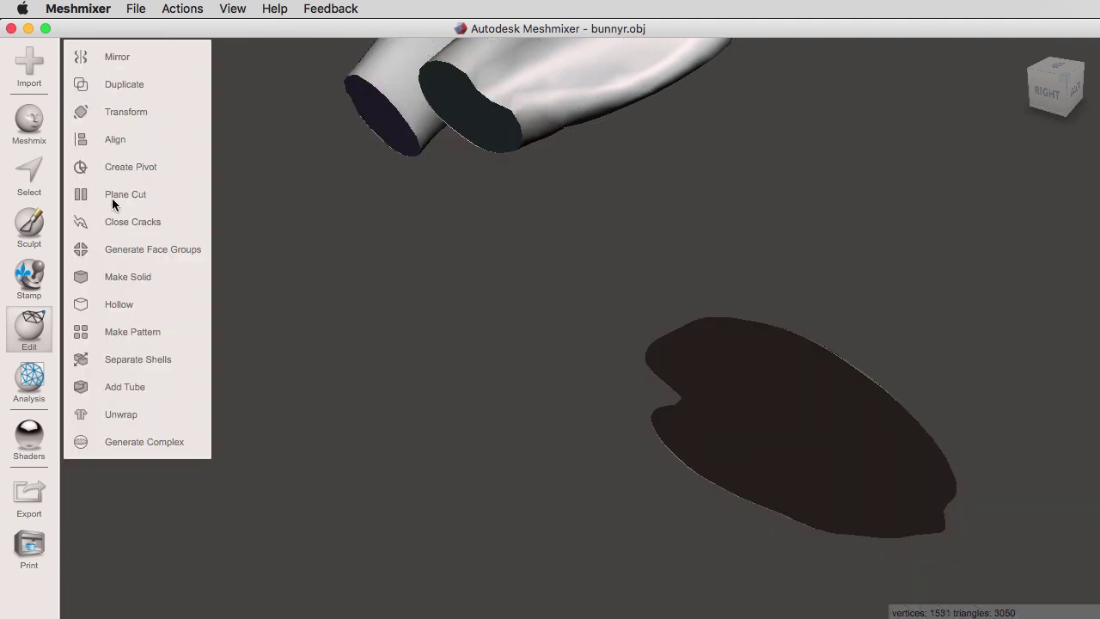
mouse_move(717, 246)
right_down()
mouse_move(656, 233)
mouse_move(666, 235)
mouse_move(556, 266)
mouse_move(793, 238)
mouse_move(733, 247)
right_up()
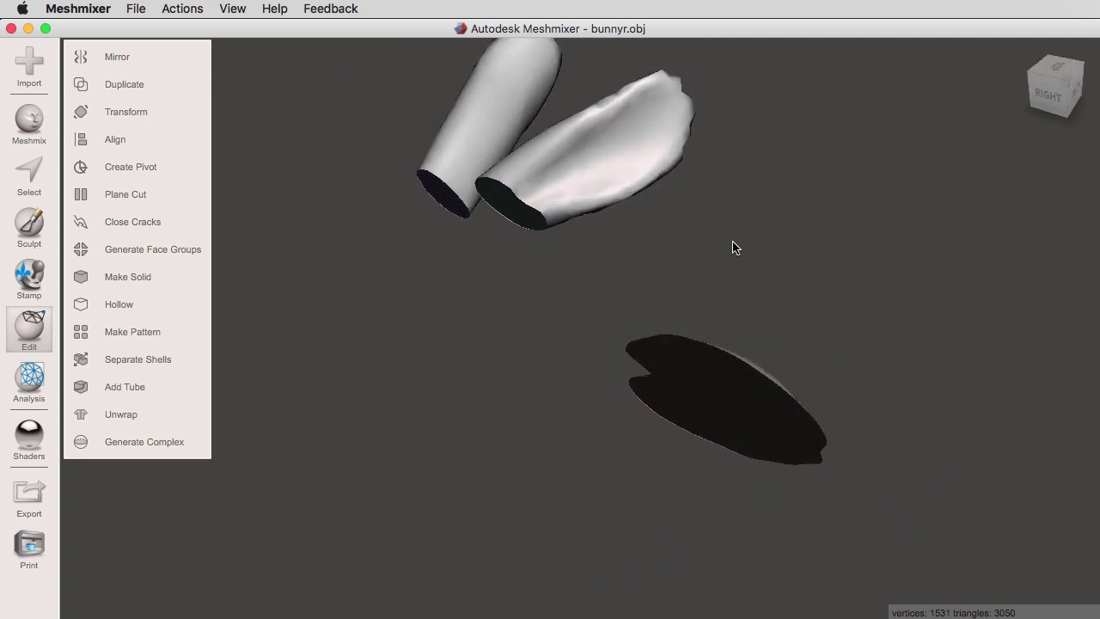
right_drag(749, 204, 748, 247)
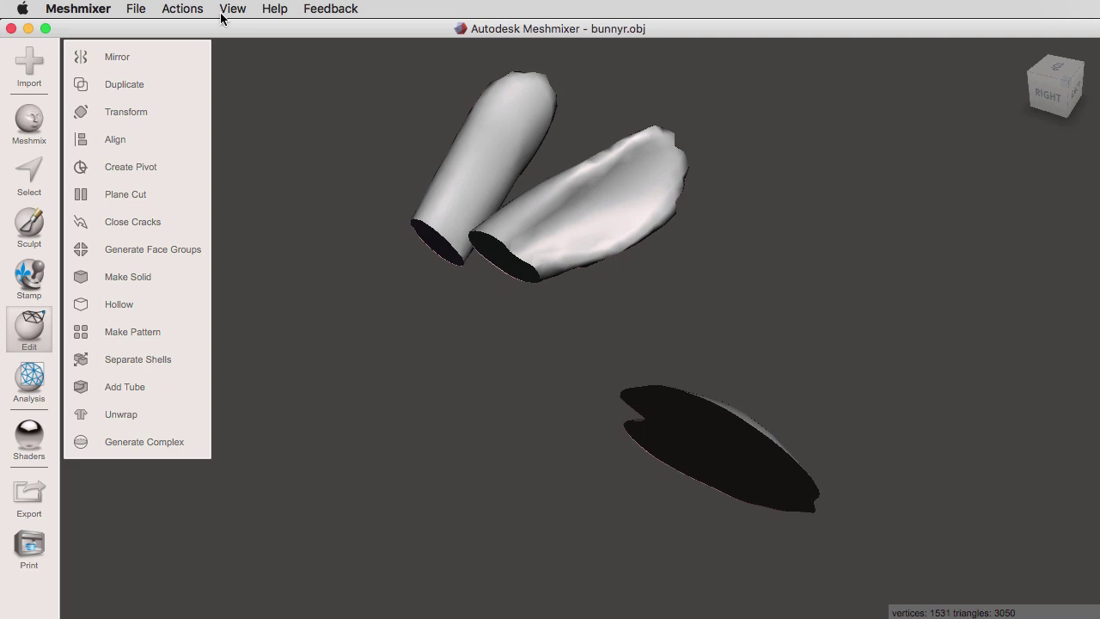
click(189, 11)
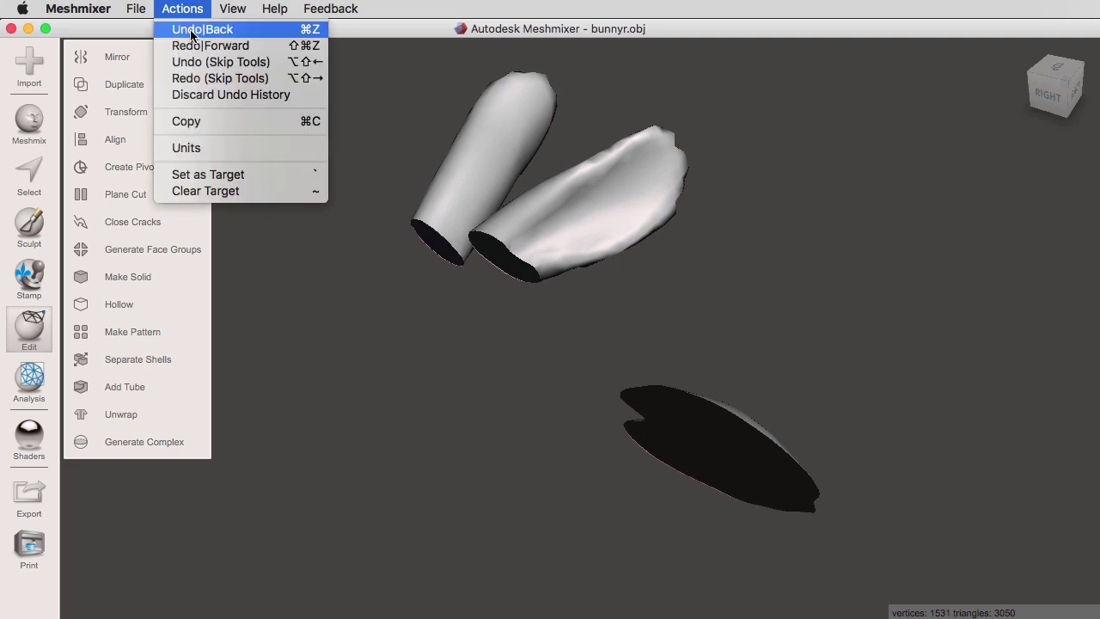
- Undo the cut, cancel Plane Cut, and zoom in on the restored bunny's ears
click(191, 32)
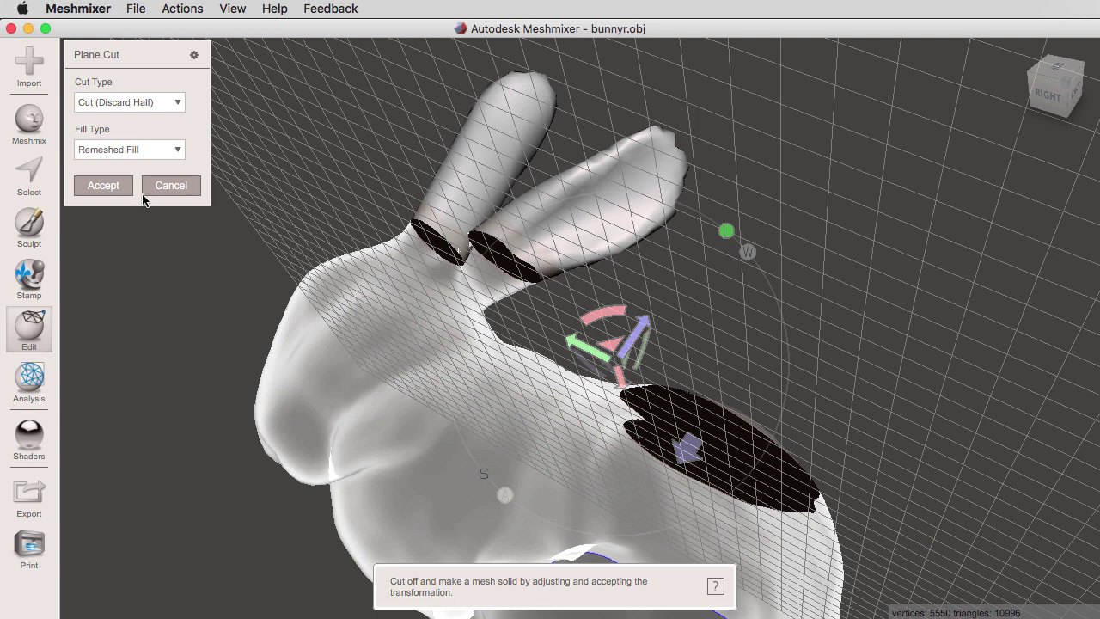
click(170, 184)
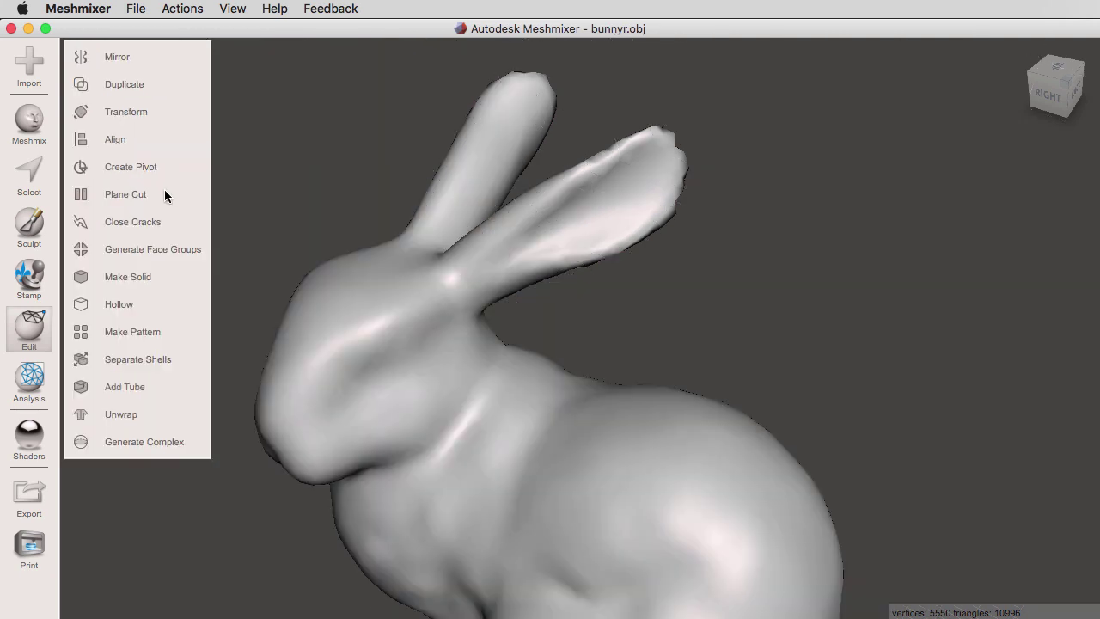
mouse_move(721, 264)
right_down()
mouse_move(781, 270)
mouse_move(842, 330)
mouse_move(830, 288)
mouse_move(938, 174)
mouse_move(705, 177)
mouse_move(705, 204)
right_up()
scroll(786, 211, up, 5)
scroll(714, 265, up, 3)
mouse_move(714, 264)
right_down()
mouse_move(731, 238)
mouse_move(720, 203)
mouse_move(716, 243)
mouse_move(717, 219)
mouse_move(678, 216)
mouse_move(682, 232)
right_up()
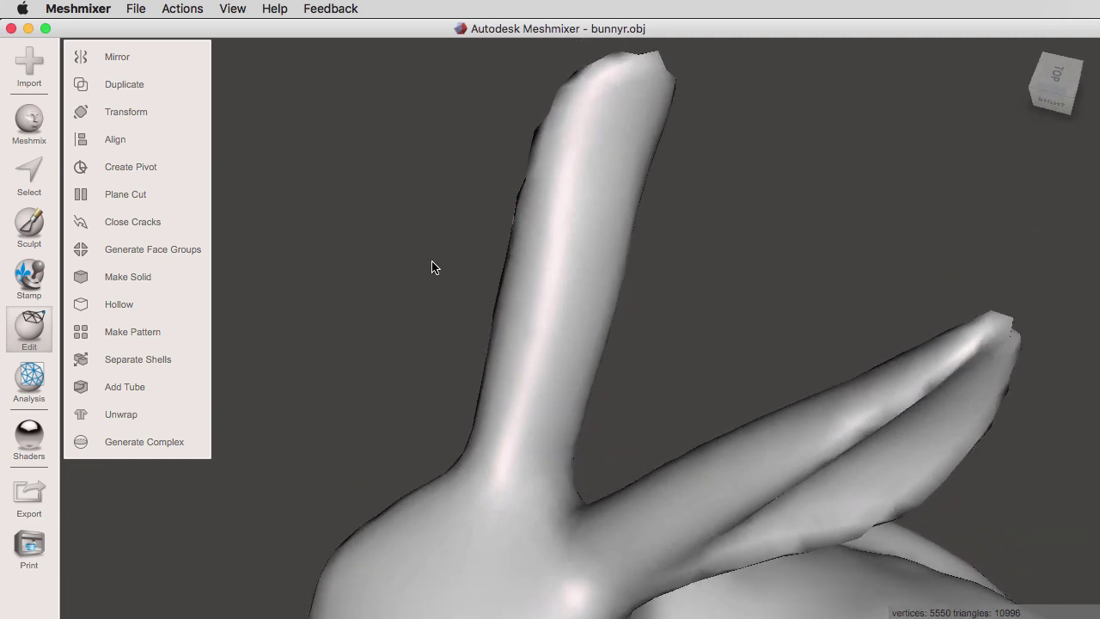
- Lasso-select one ear from its tip down to its base
key(s)
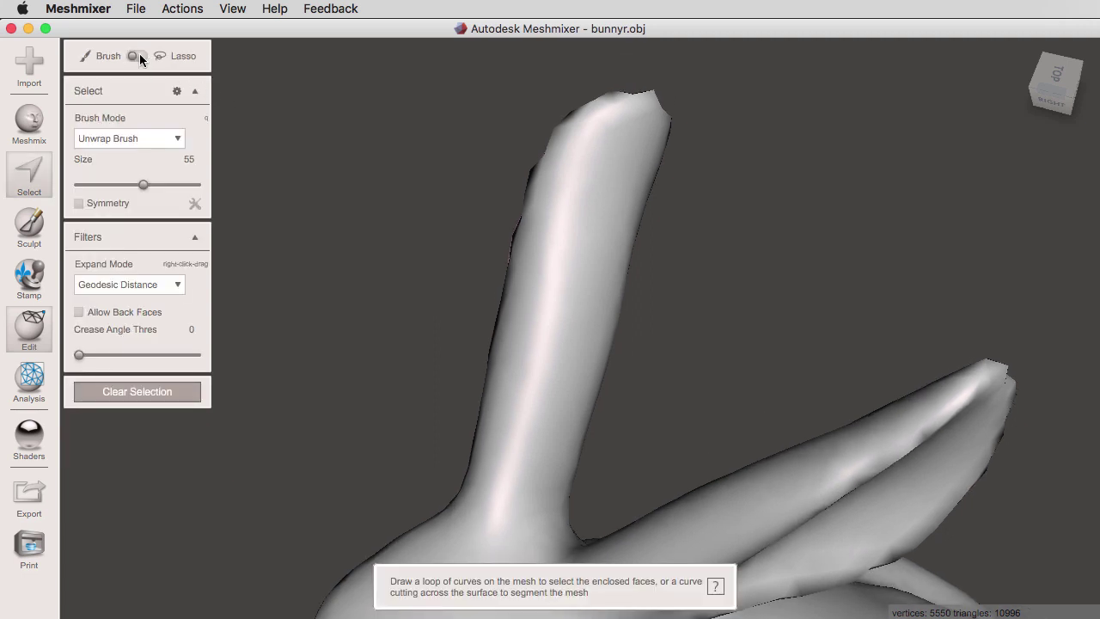
click(139, 56)
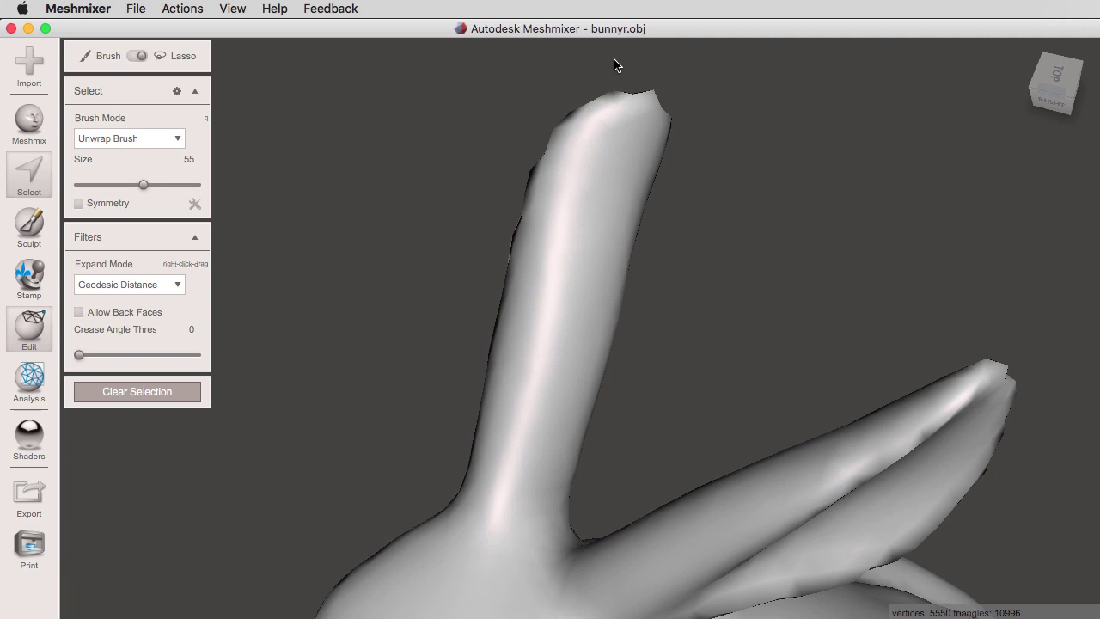
drag(615, 60, 503, 99)
drag(514, 554, 635, 494)
drag(745, 98, 737, 74)
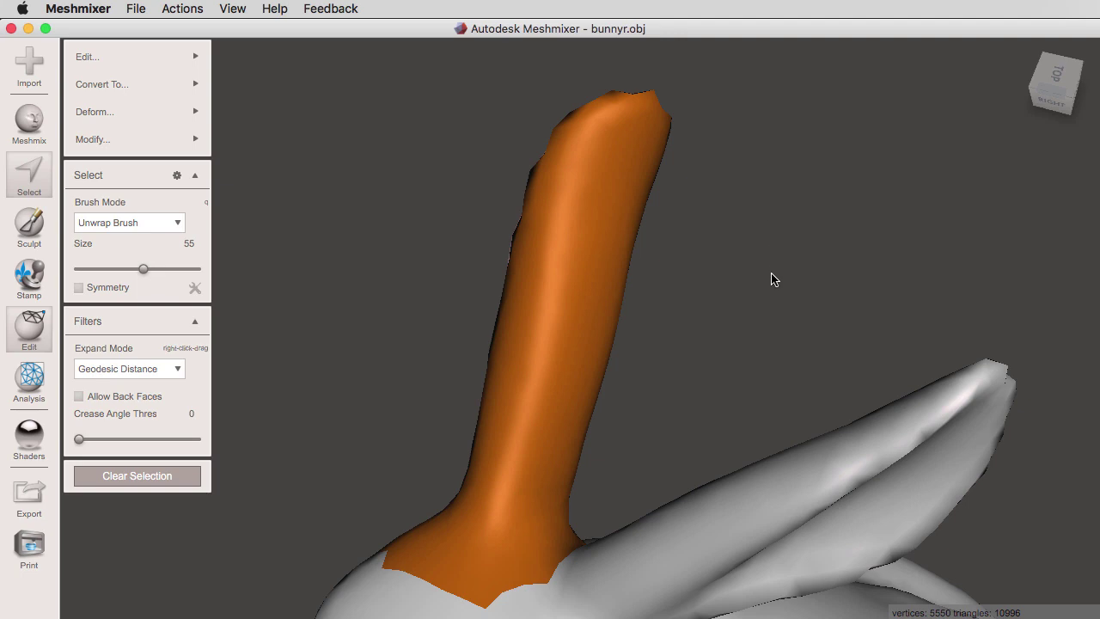
- Brush-unselect the stray patch on the body, keeping only the ear selected
mouse_move(771, 279)
right_down()
mouse_move(434, 294)
mouse_move(417, 270)
mouse_move(484, 298)
mouse_move(831, 246)
mouse_move(960, 172)
mouse_move(916, 200)
mouse_move(666, 287)
mouse_move(832, 204)
right_up()
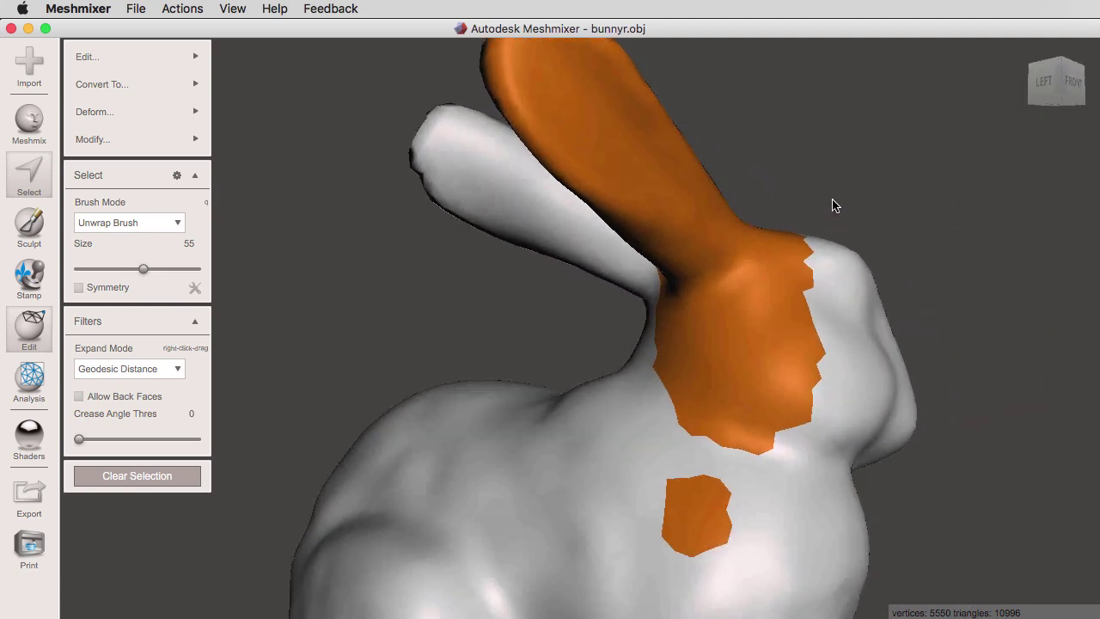
scroll(832, 204, up, 2)
scroll(931, 147, up, 2)
scroll(800, 123, up, 1)
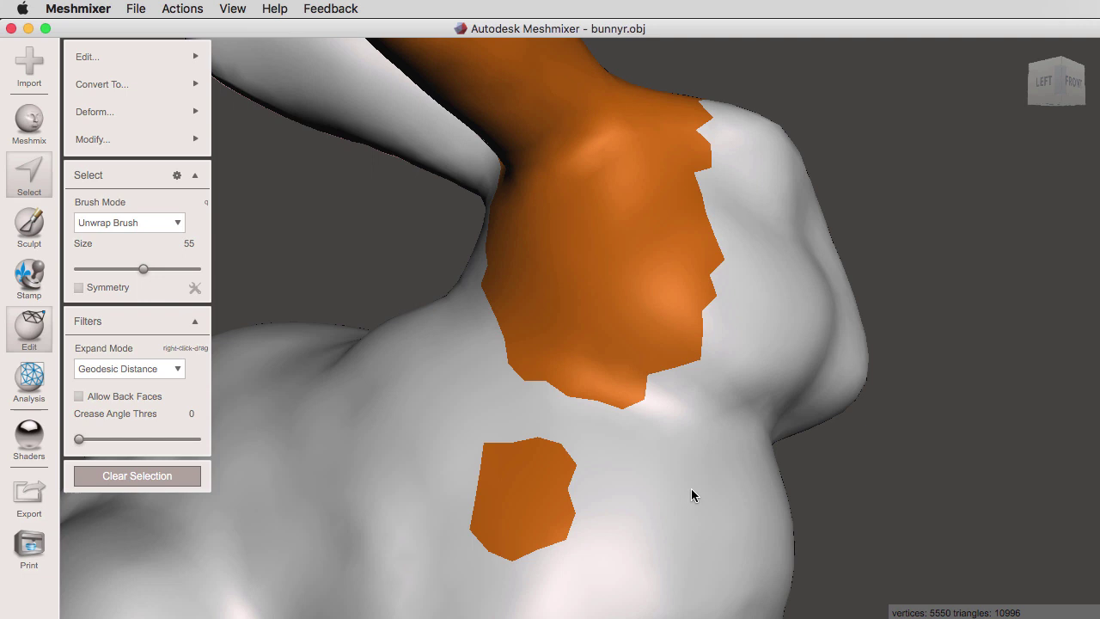
mouse_move(535, 554)
ctrl+mouse_down()
mouse_move(478, 510)
mouse_move(568, 507)
mouse_move(474, 412)
mouse_move(604, 408)
mouse_move(714, 309)
mouse_move(547, 367)
mouse_move(484, 322)
mouse_move(596, 329)
mouse_move(702, 272)
mouse_move(744, 194)
mouse_move(678, 262)
mouse_move(565, 297)
mouse_move(498, 286)
ctrl+mouse_up()
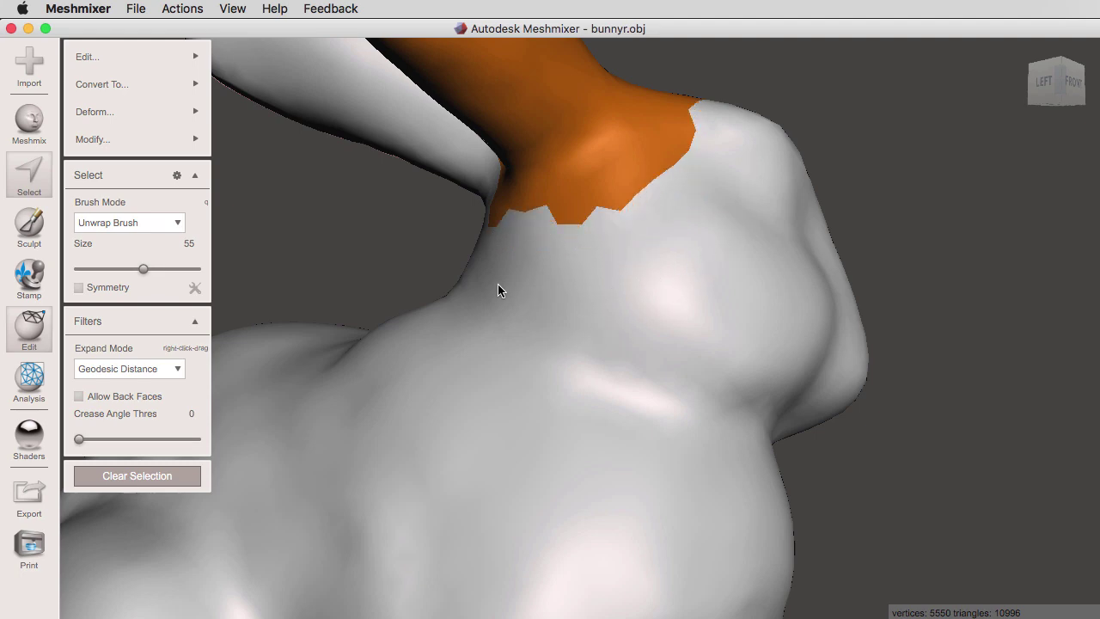
mouse_move(918, 366)
right_down()
mouse_move(891, 346)
mouse_move(628, 413)
mouse_move(671, 313)
mouse_move(854, 278)
mouse_move(707, 332)
mouse_move(810, 320)
mouse_move(679, 375)
mouse_move(727, 352)
mouse_move(663, 344)
mouse_move(719, 270)
mouse_move(749, 300)
mouse_move(786, 295)
mouse_move(758, 276)
mouse_move(731, 292)
right_up()
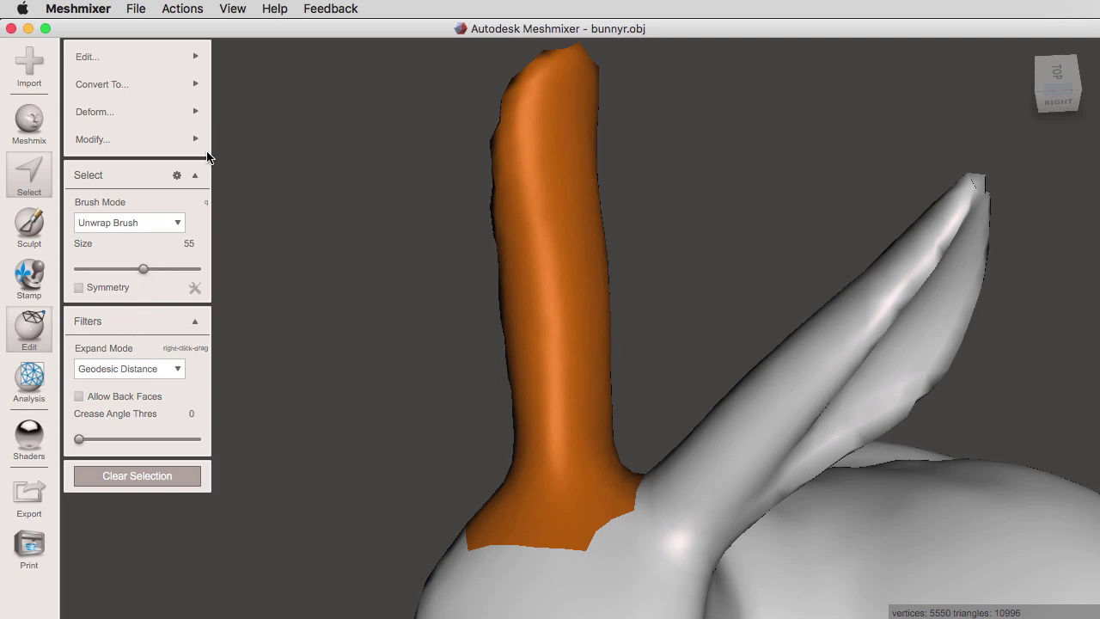
- Start a Plane Cut on the selected ear and slide the plane toward its base
click(194, 58)
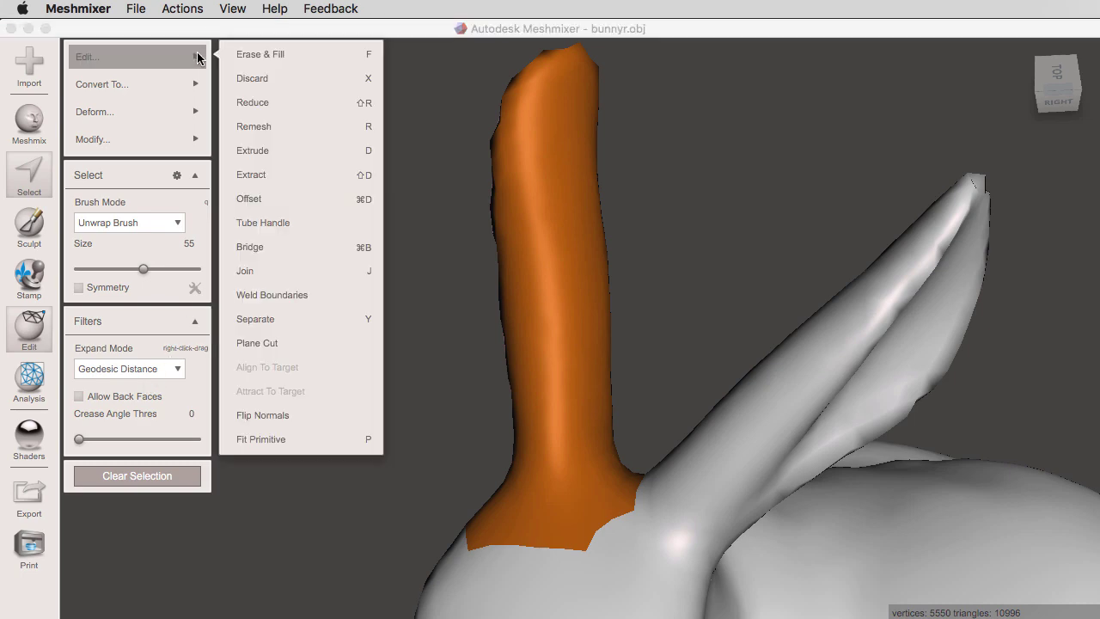
click(258, 343)
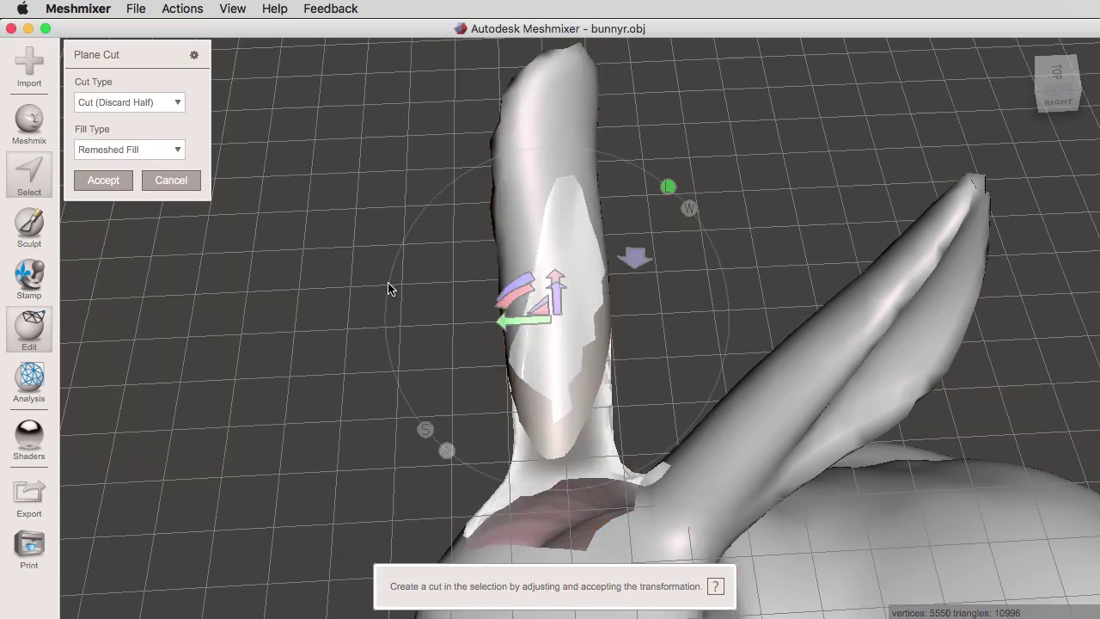
mouse_move(757, 228)
right_down()
mouse_move(810, 203)
mouse_move(963, 81)
mouse_move(800, 191)
mouse_move(769, 236)
right_up()
drag(550, 295, 551, 401)
mouse_move(551, 401)
right_down()
mouse_move(835, 272)
mouse_move(934, 201)
mouse_move(794, 257)
mouse_move(776, 305)
mouse_move(883, 304)
right_up()
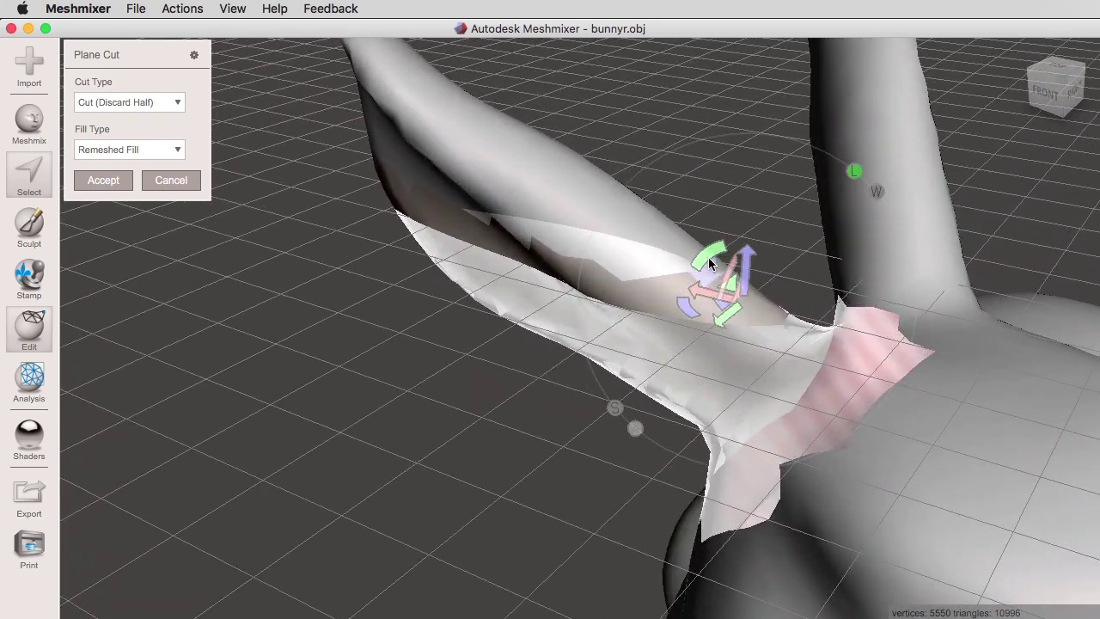
mouse_move(710, 264)
mouse_down()
mouse_move(653, 183)
mouse_move(621, 226)
mouse_move(635, 257)
mouse_move(618, 297)
mouse_up()
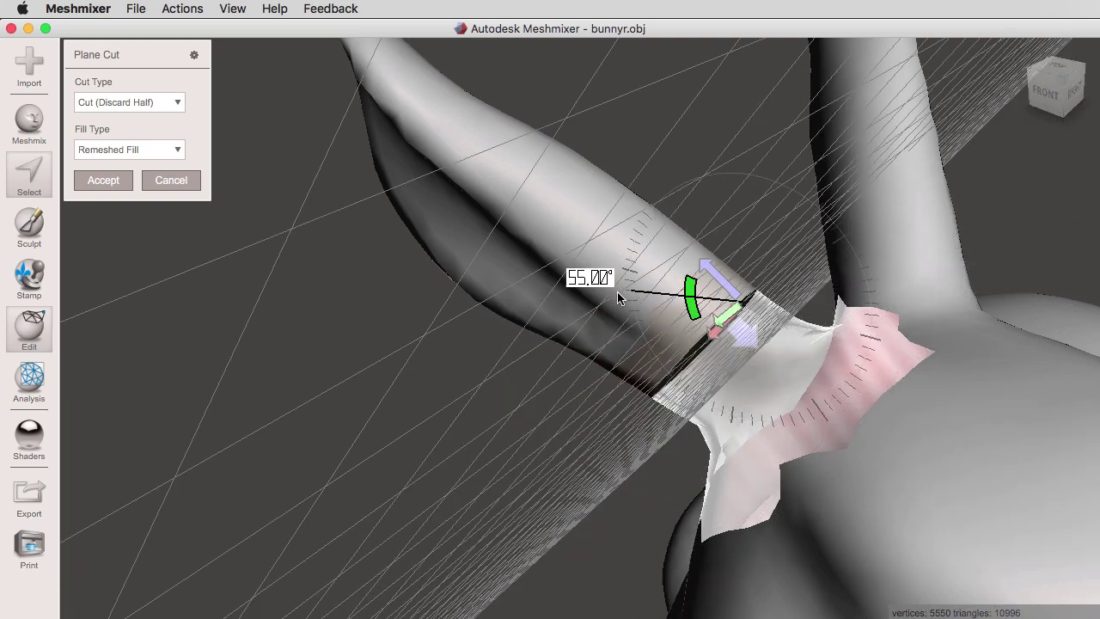
mouse_move(617, 296)
right_down()
mouse_move(781, 260)
mouse_move(769, 304)
mouse_move(725, 287)
mouse_move(825, 181)
mouse_move(752, 245)
mouse_move(693, 223)
mouse_move(683, 279)
right_up()
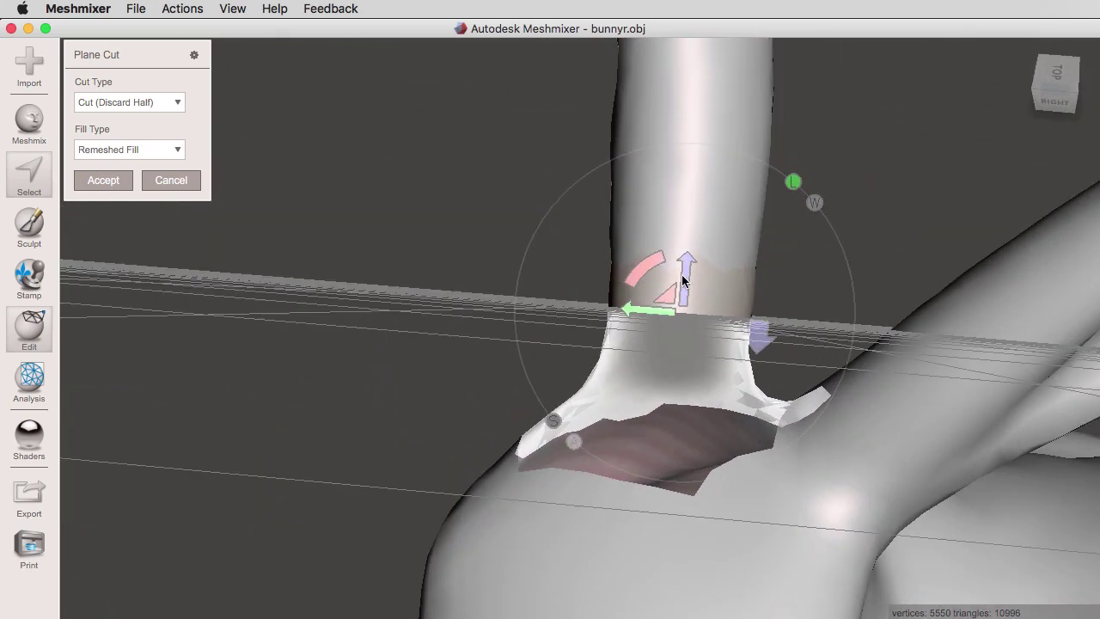
drag(684, 280, 673, 320)
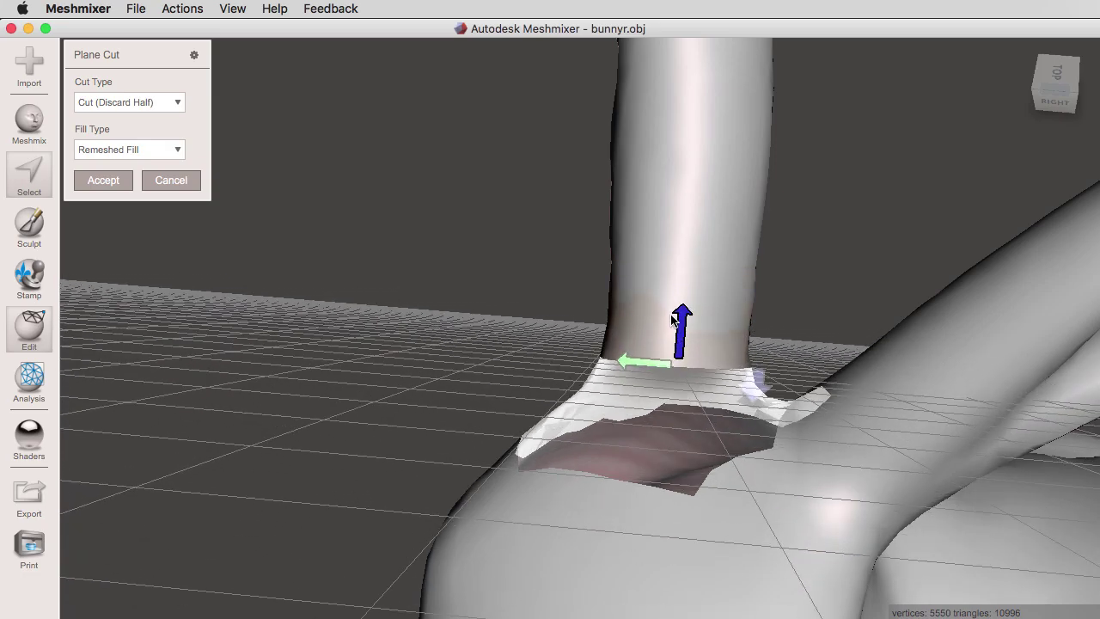
- Rotate the cutting plane with the red arc until it's nearly level across the ear base
mouse_move(829, 258)
right_down()
mouse_move(727, 287)
mouse_move(557, 270)
mouse_move(735, 233)
mouse_move(692, 182)
mouse_move(753, 179)
mouse_move(710, 266)
mouse_move(860, 160)
mouse_move(774, 211)
mouse_move(769, 192)
mouse_move(784, 221)
right_up()
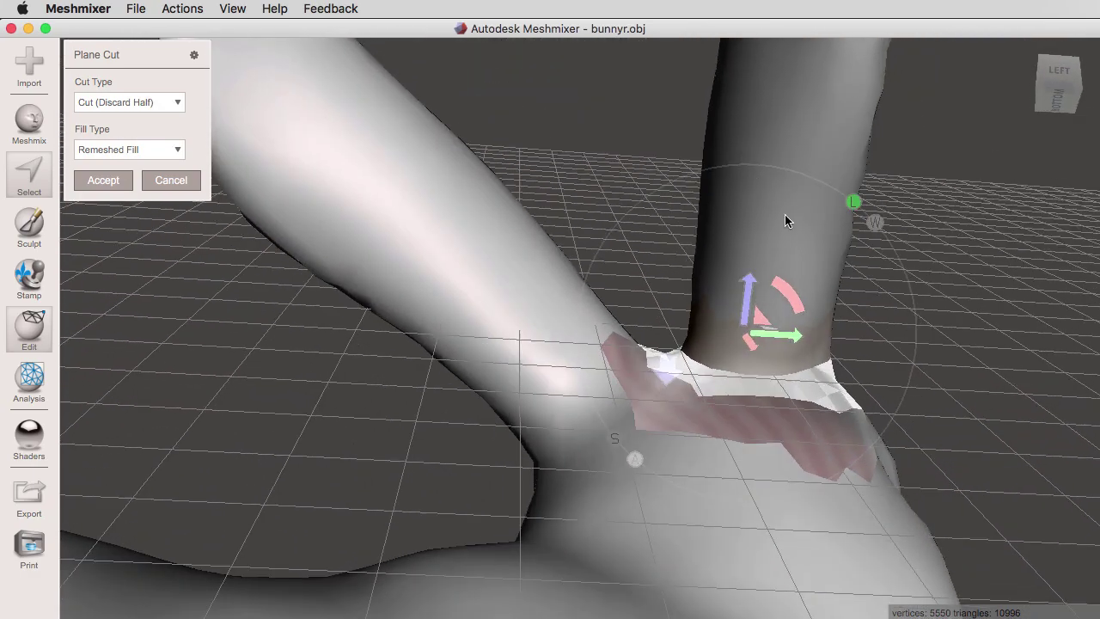
drag(778, 292, 755, 290)
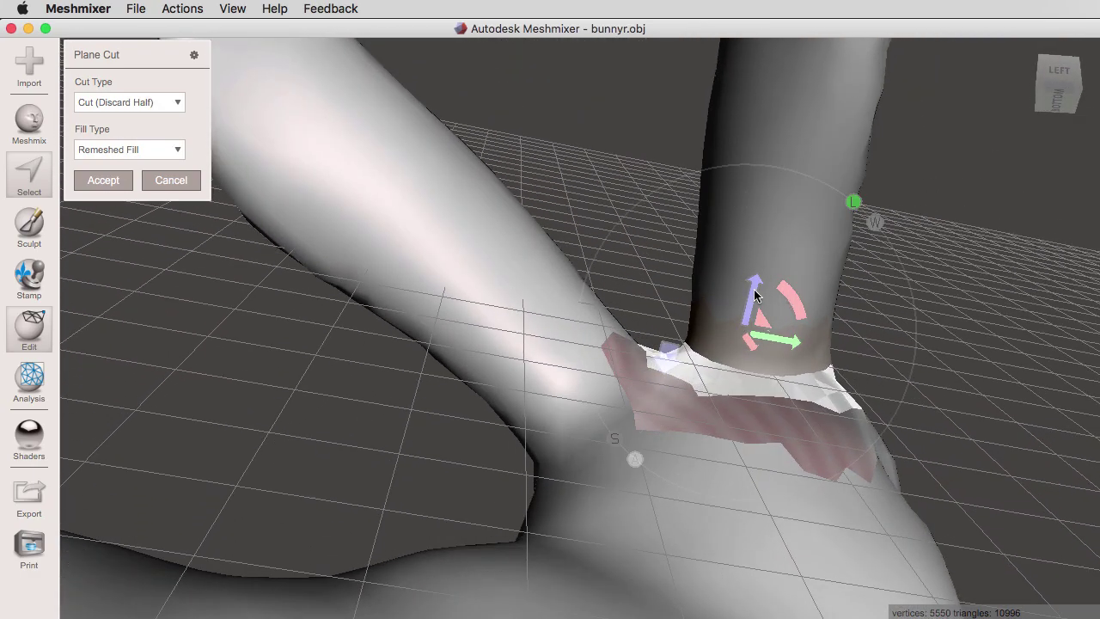
mouse_move(932, 258)
right_down()
mouse_move(928, 246)
mouse_move(847, 246)
mouse_move(721, 301)
mouse_move(522, 471)
right_up()
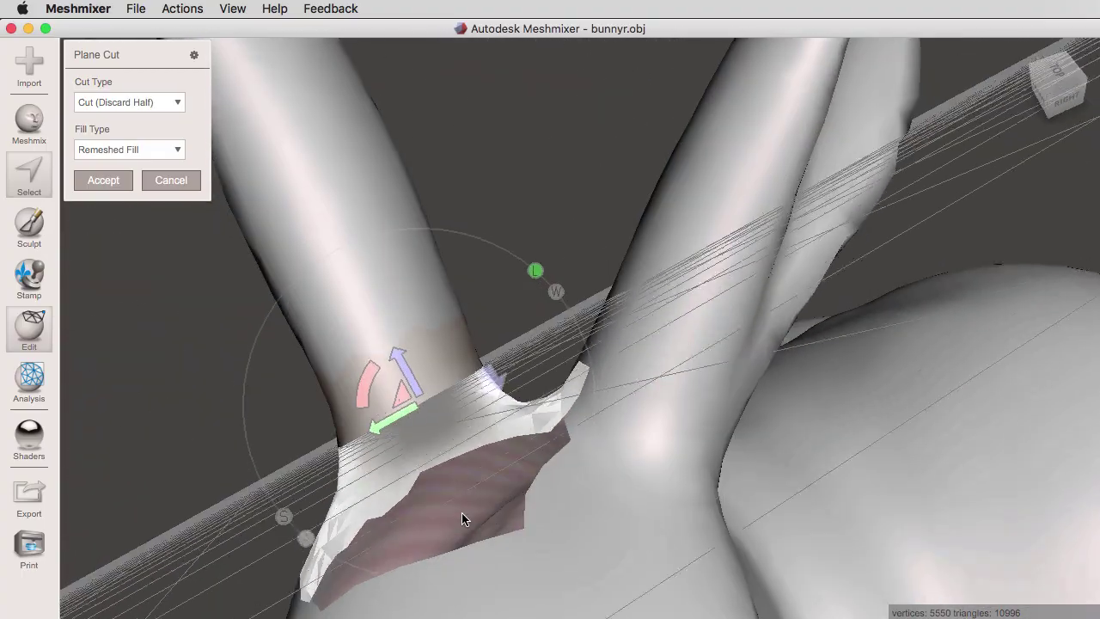
mouse_move(463, 519)
right_down()
mouse_move(896, 220)
mouse_move(468, 519)
mouse_move(447, 482)
right_up()
drag(359, 393, 369, 361)
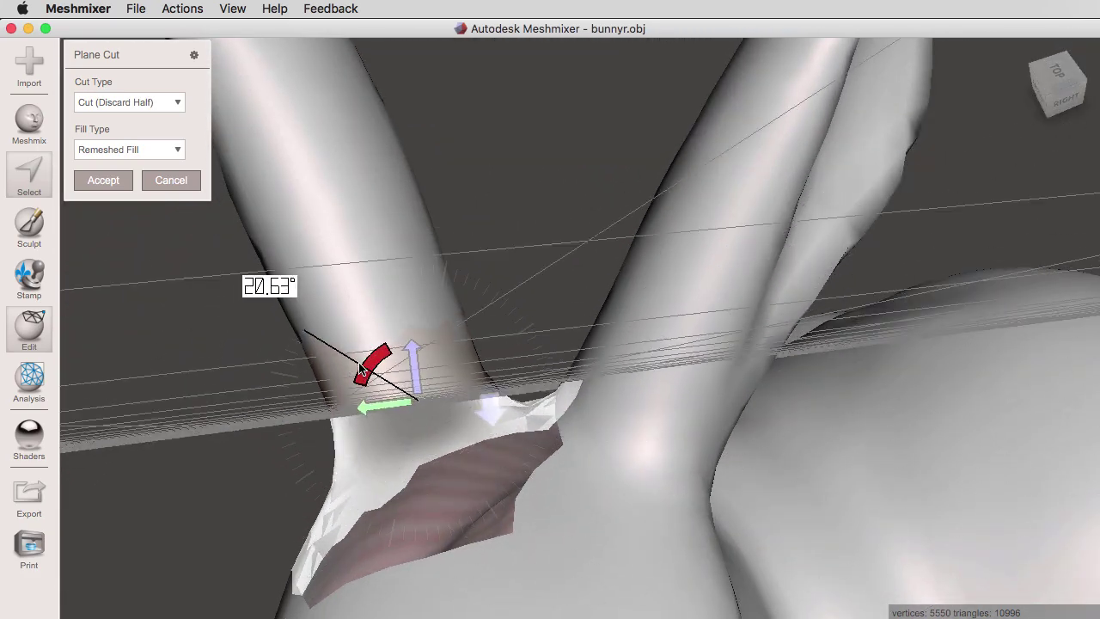
mouse_move(607, 253)
right_down()
mouse_move(560, 246)
mouse_move(547, 281)
mouse_move(676, 344)
mouse_move(752, 282)
mouse_move(748, 268)
mouse_move(516, 327)
mouse_move(307, 361)
mouse_move(586, 205)
mouse_move(545, 214)
mouse_move(676, 212)
mouse_move(435, 264)
mouse_move(364, 297)
mouse_move(442, 224)
mouse_move(580, 166)
mouse_move(602, 193)
mouse_move(572, 192)
mouse_move(624, 191)
mouse_move(638, 216)
mouse_move(679, 221)
mouse_move(661, 229)
right_up()
- Redraw the cut line across the left ear's base and inspect the green cut plane
mouse_move(339, 445)
mouse_down()
mouse_move(658, 351)
mouse_move(714, 314)
mouse_up()
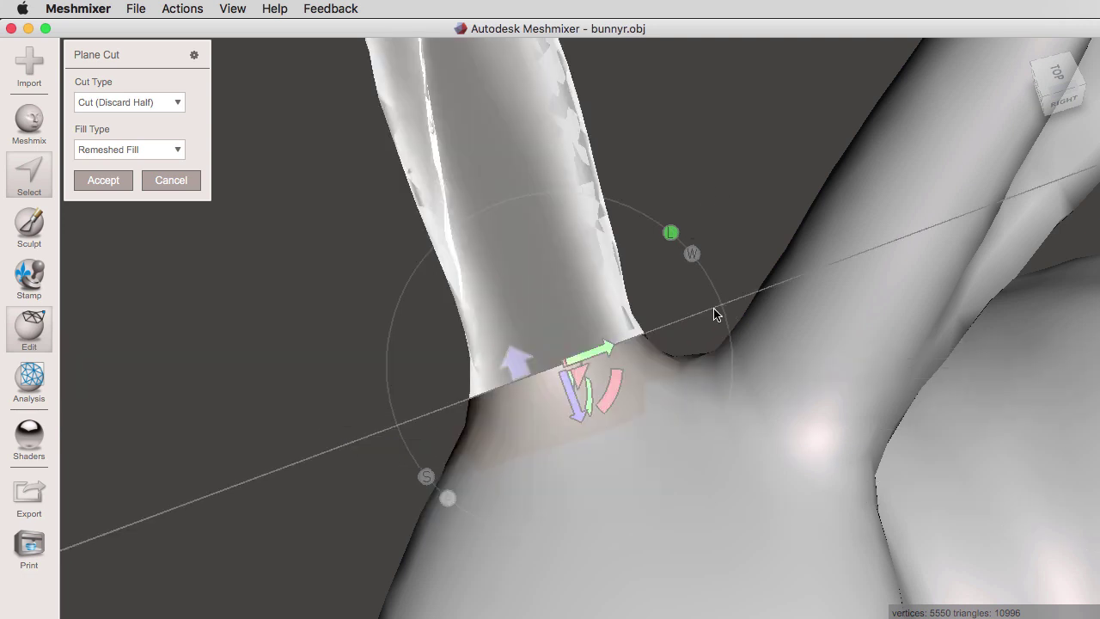
drag(297, 317, 733, 298)
drag(361, 444, 711, 304)
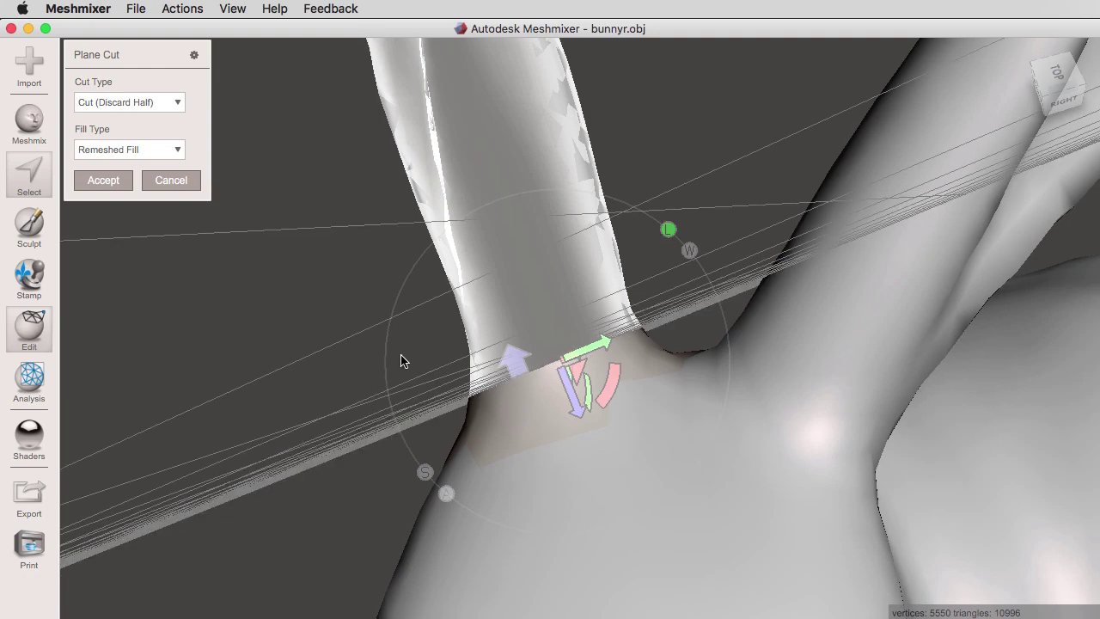
mouse_move(403, 361)
right_down()
mouse_move(592, 305)
mouse_move(761, 184)
mouse_move(578, 413)
mouse_move(753, 266)
mouse_move(633, 246)
mouse_move(722, 270)
mouse_move(792, 208)
mouse_move(928, 167)
mouse_move(718, 338)
right_up()
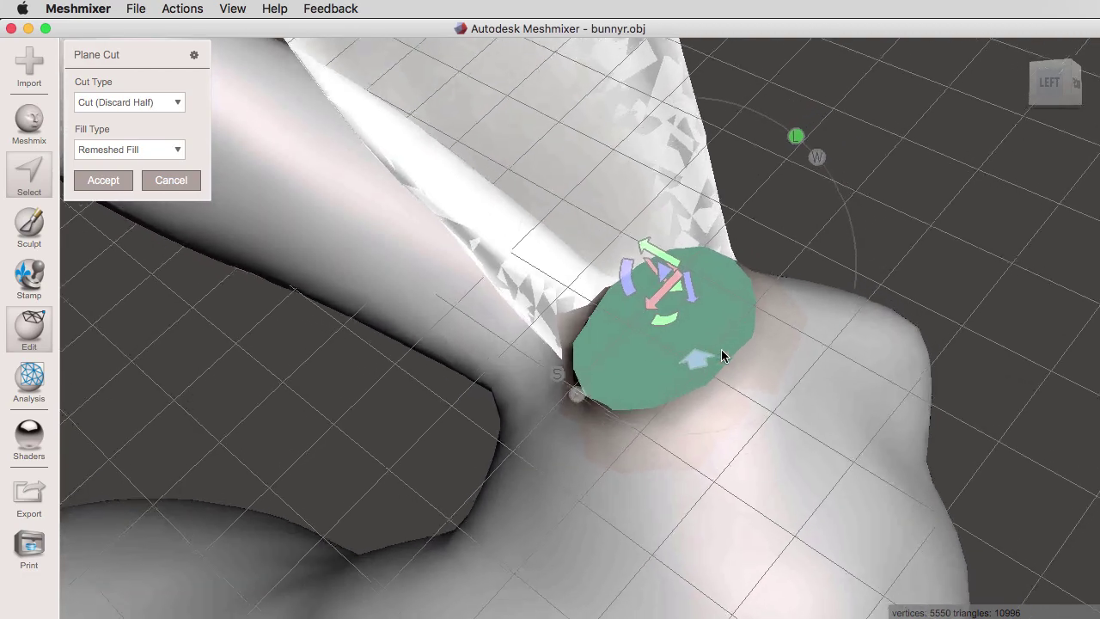
mouse_move(718, 338)
right_down()
mouse_move(829, 328)
mouse_move(732, 287)
mouse_move(546, 325)
right_up()
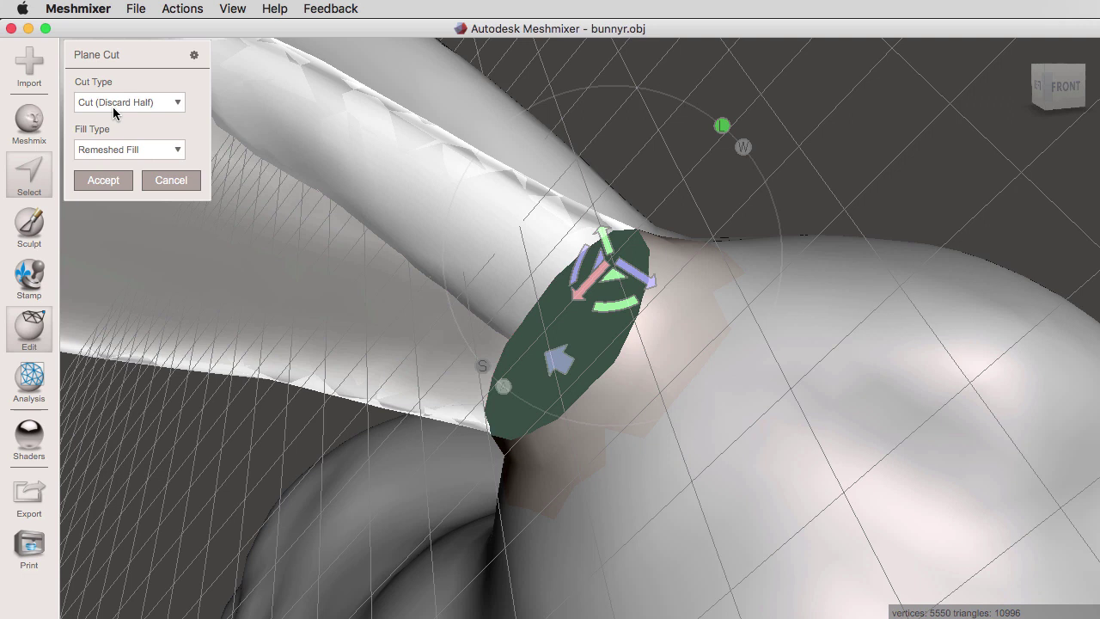
- Set Cut Type to Slice (Keep Both), after briefly trying Slice Groups
click(178, 104)
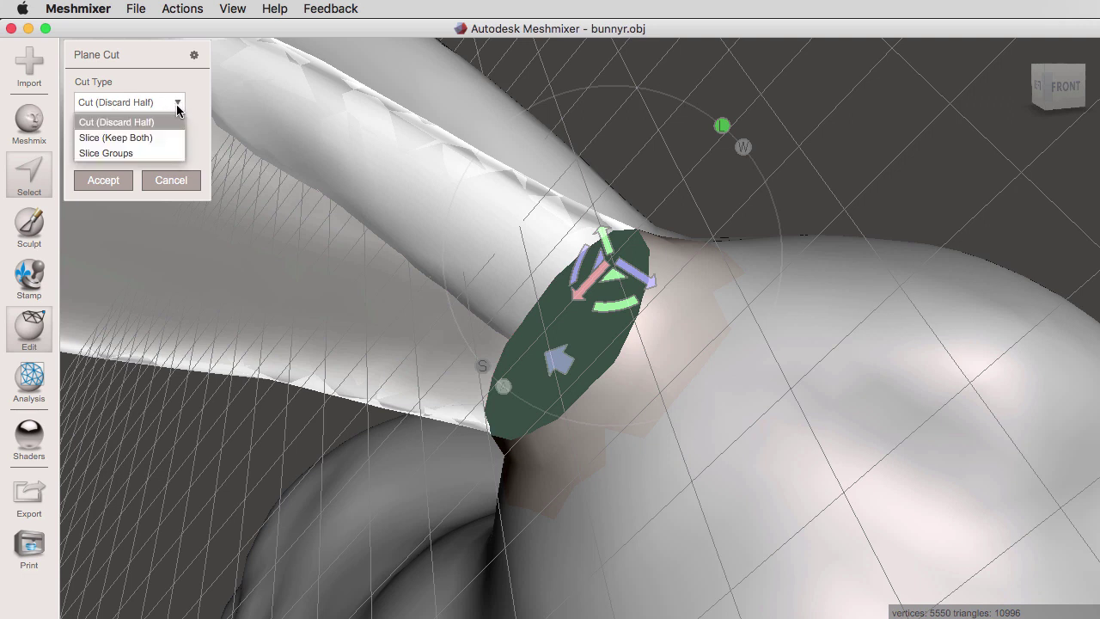
click(162, 139)
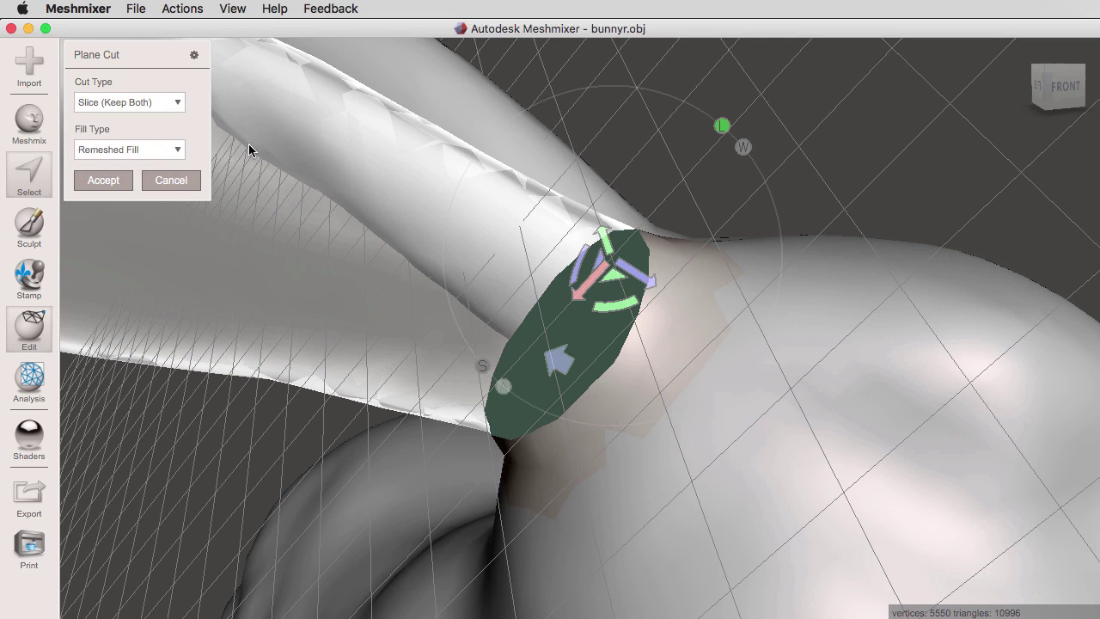
click(177, 107)
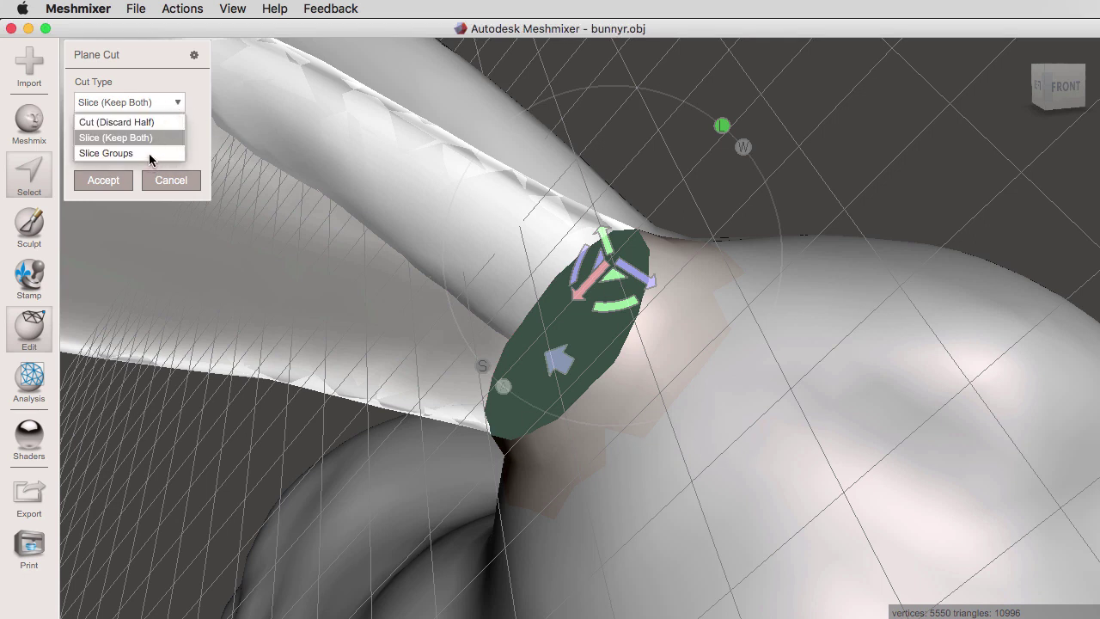
click(150, 155)
click(176, 103)
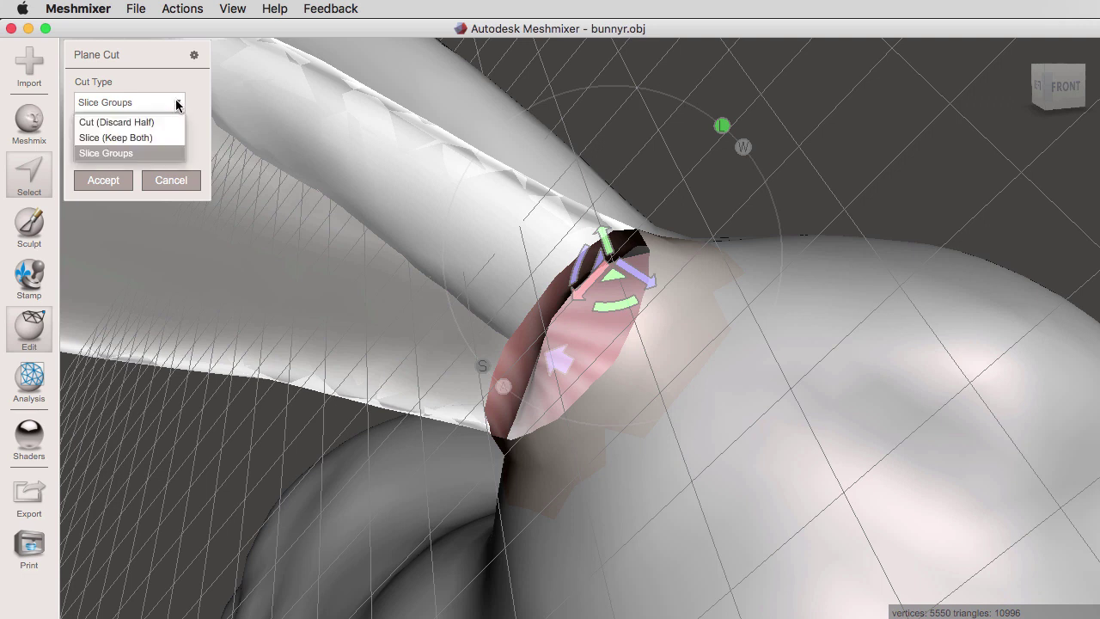
click(155, 138)
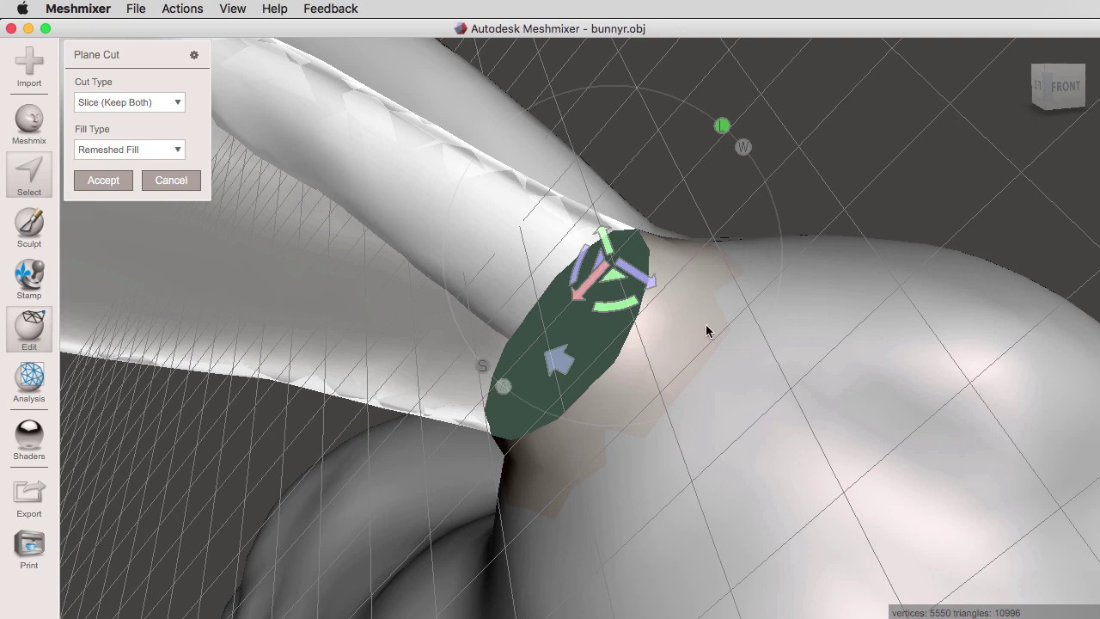
- Slide the cut plane along its blue-arrow normal to sit where the left ear meets the head
right_drag(879, 202, 911, 197)
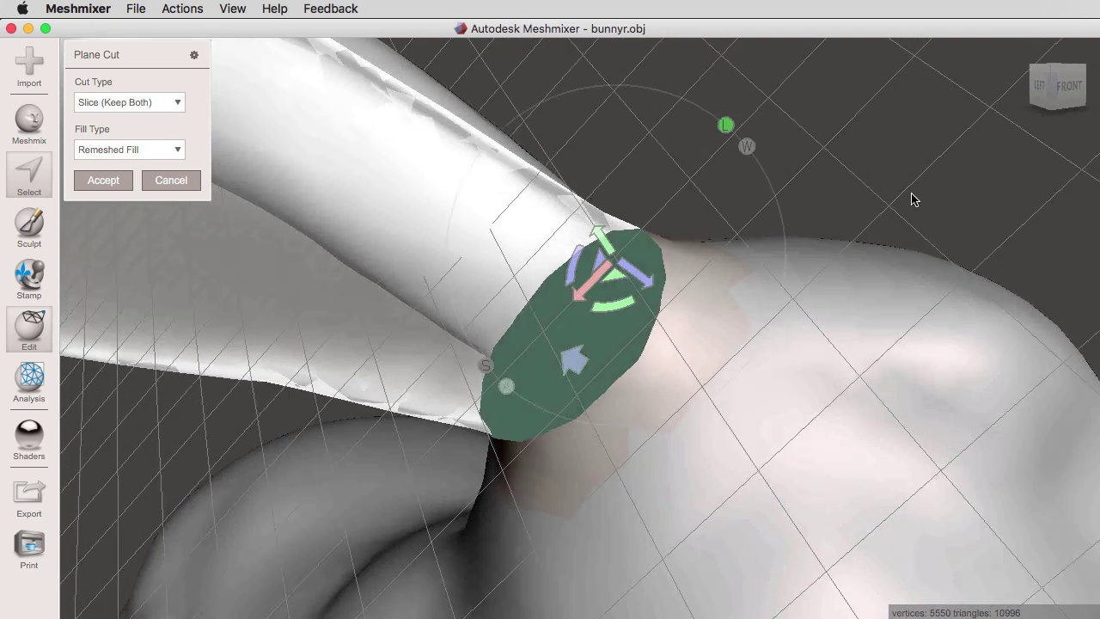
drag(644, 275, 671, 302)
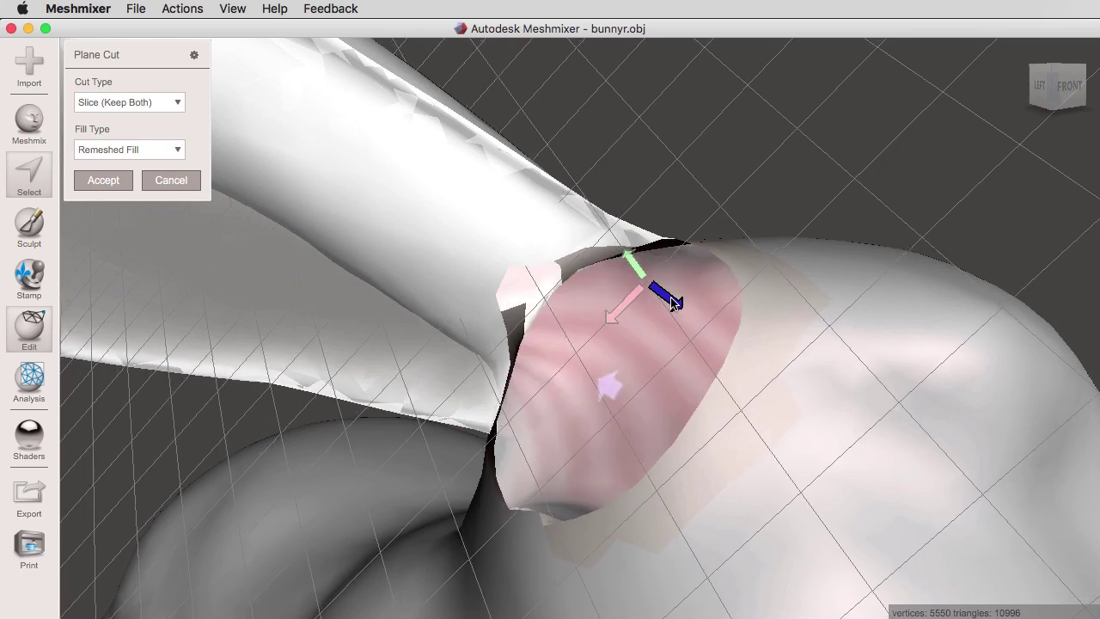
mouse_move(749, 206)
right_down()
mouse_move(742, 288)
mouse_move(720, 336)
mouse_move(690, 353)
mouse_move(620, 278)
mouse_move(631, 266)
mouse_move(666, 268)
right_up()
drag(686, 325, 718, 311)
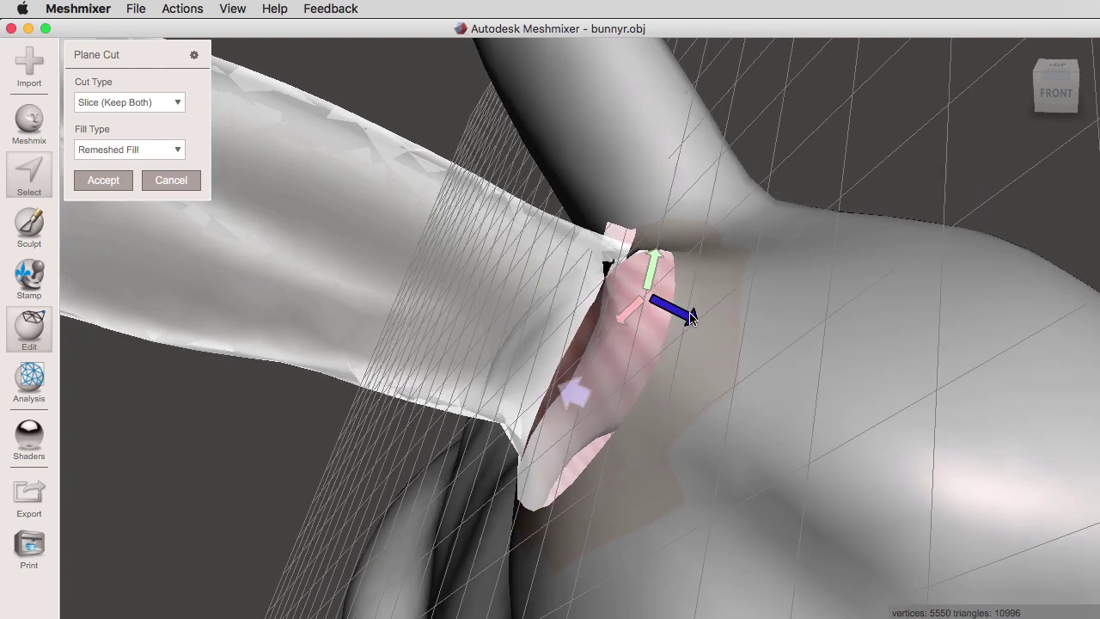
mouse_move(718, 311)
right_down()
mouse_move(808, 301)
mouse_move(873, 276)
mouse_move(756, 256)
right_up()
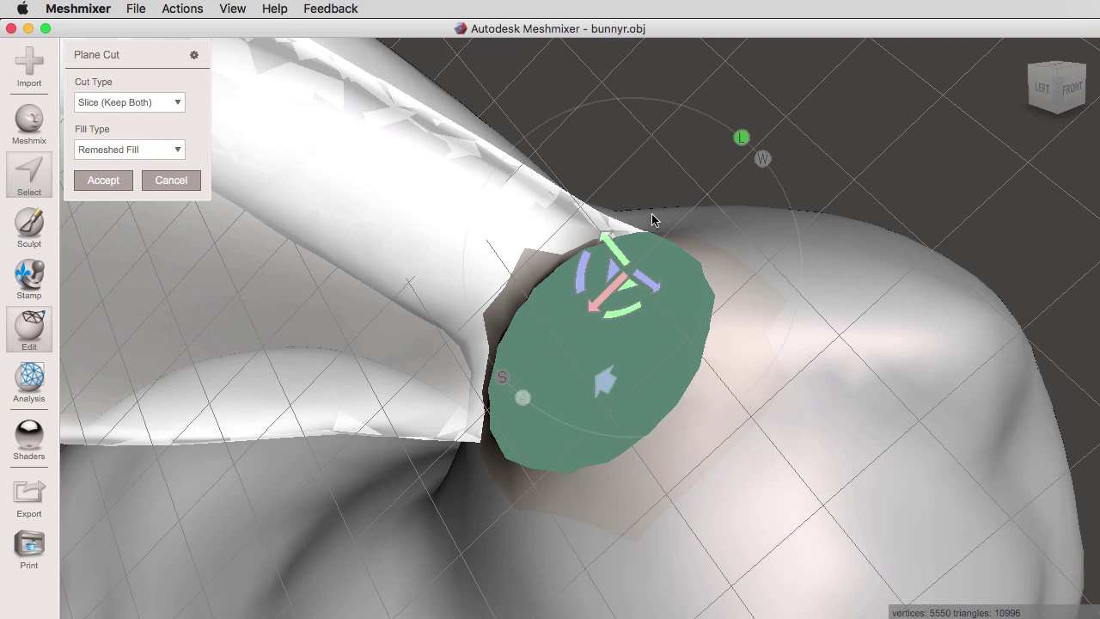
mouse_move(654, 220)
right_down()
mouse_move(905, 216)
mouse_move(618, 335)
mouse_move(671, 280)
mouse_move(442, 258)
mouse_move(708, 166)
mouse_move(699, 200)
mouse_move(849, 218)
right_up()
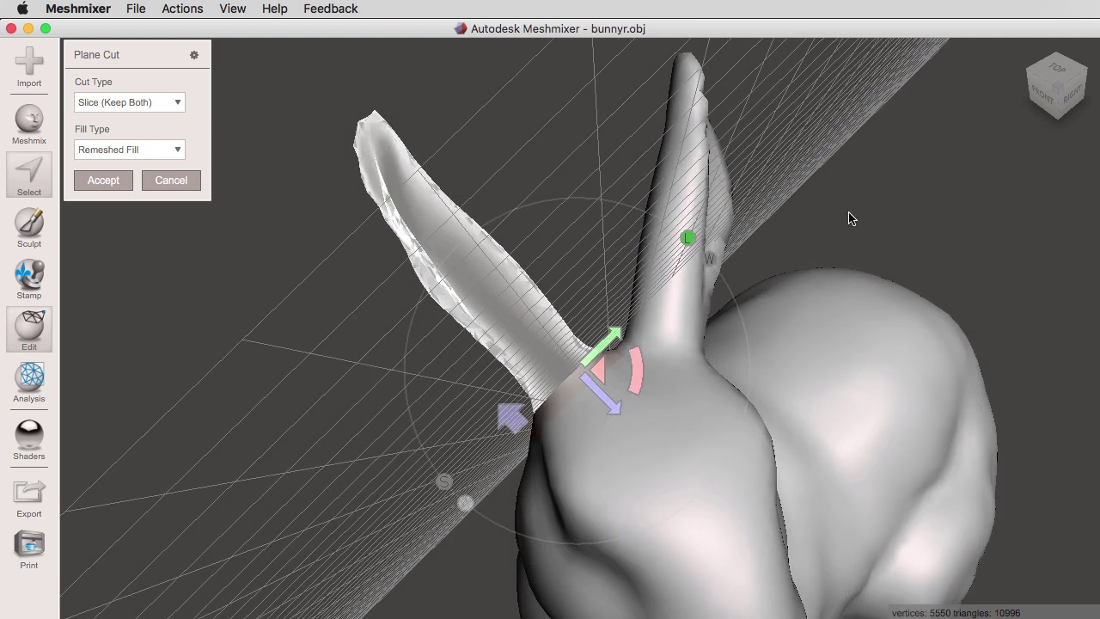
- Apply the slice at the left ear's base and show the wireframe to inspect the seam
click(104, 181)
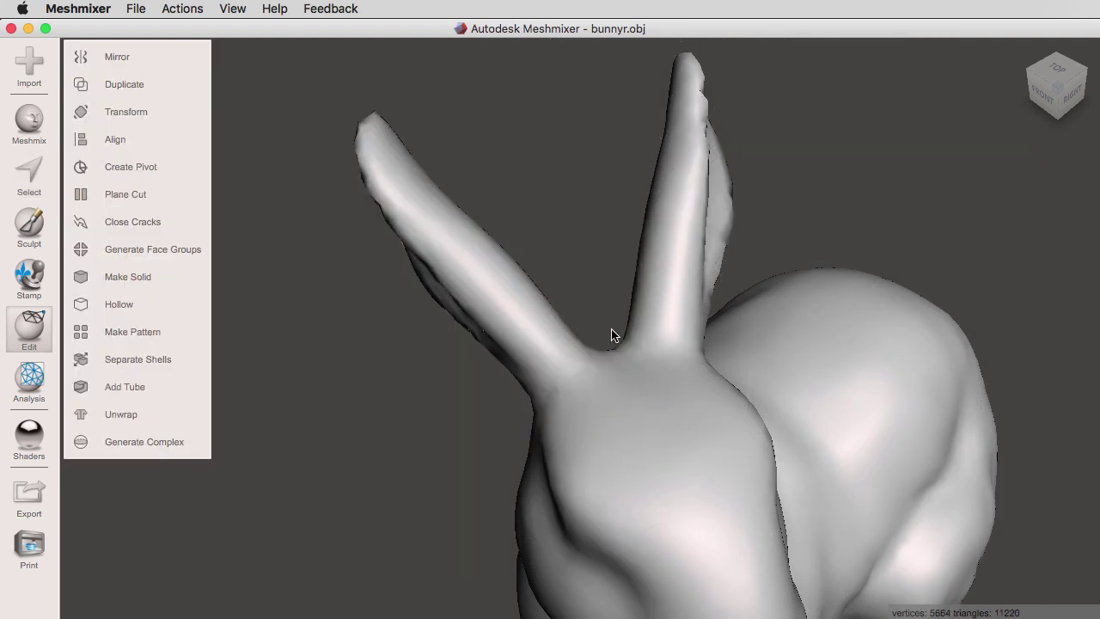
click(232, 10)
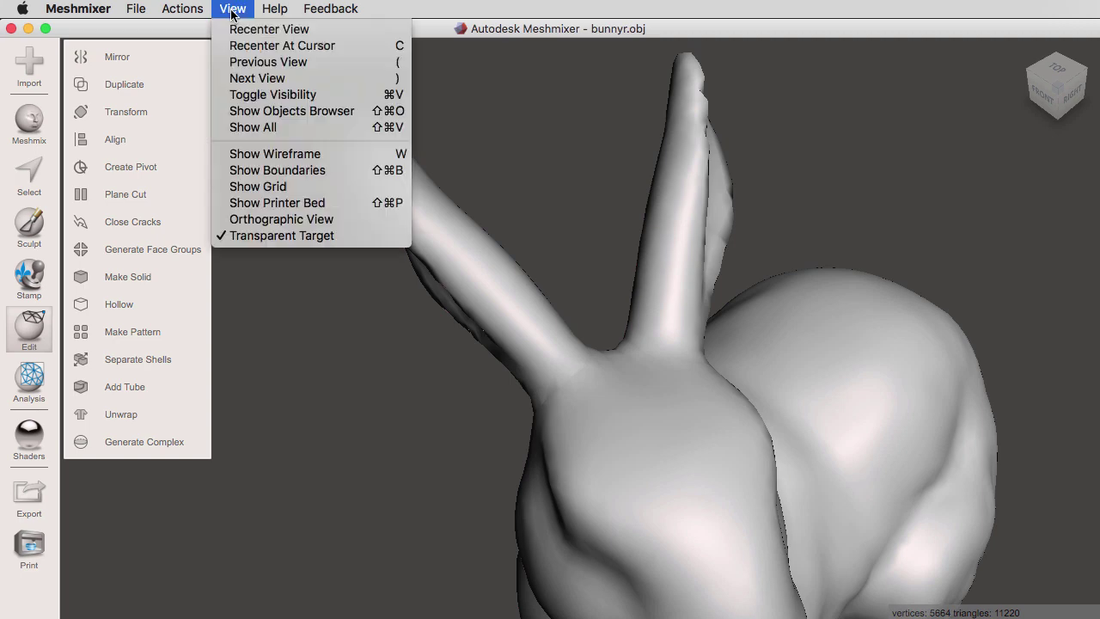
click(258, 153)
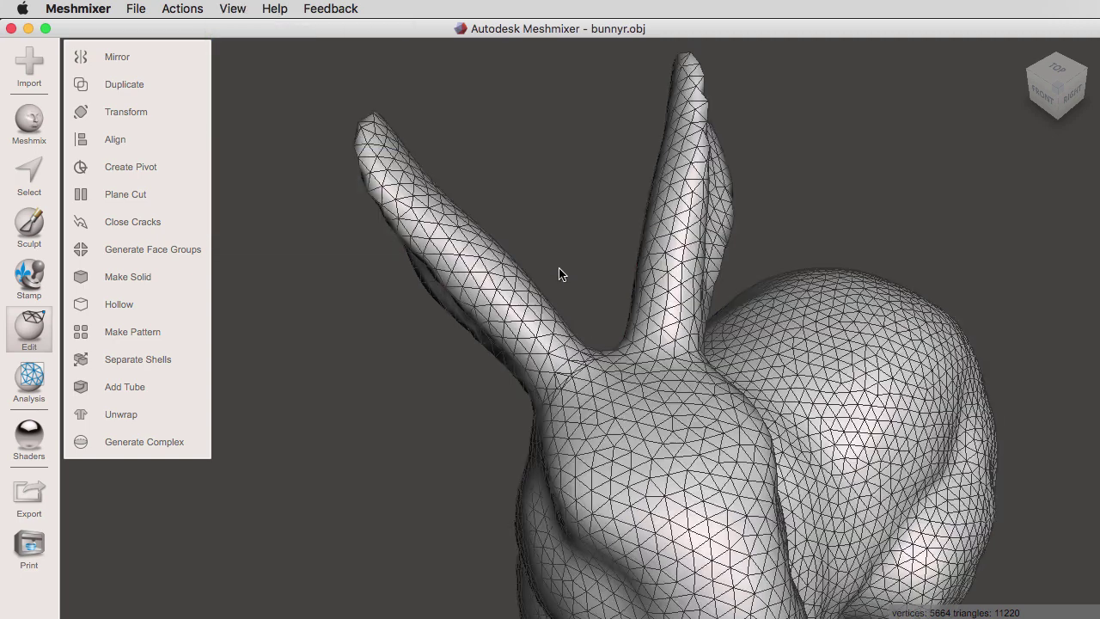
scroll(567, 342, up, 2)
scroll(566, 342, up, 3)
mouse_move(799, 332)
right_down()
mouse_move(670, 202)
mouse_move(610, 270)
right_up()
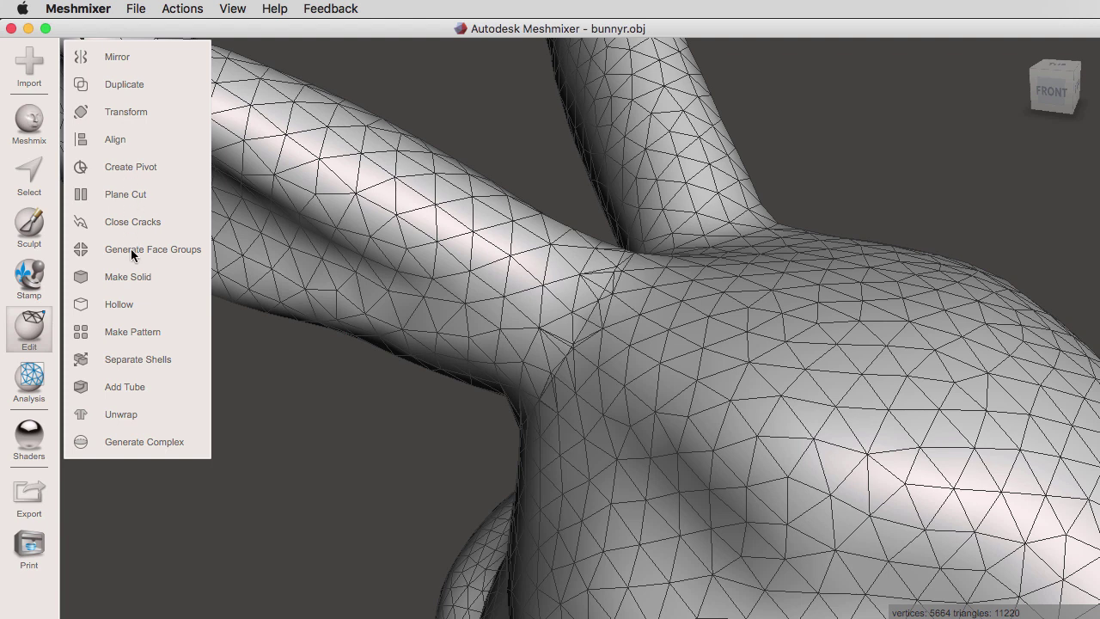
- Separate the bunny into shells and rename the first shell L_ear.obj
click(147, 359)
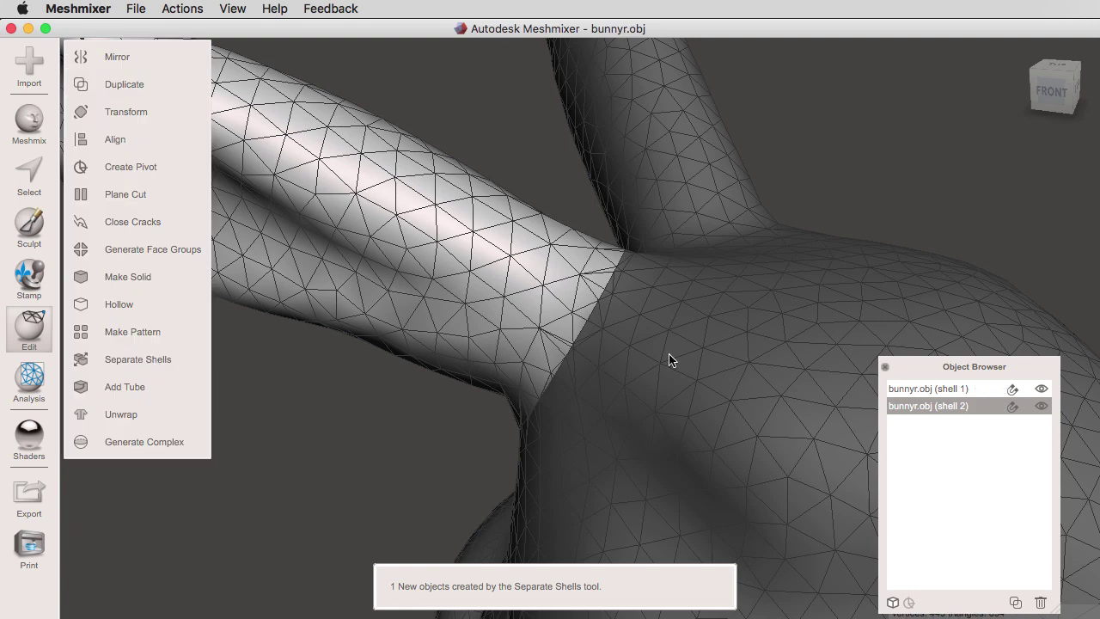
click(938, 390)
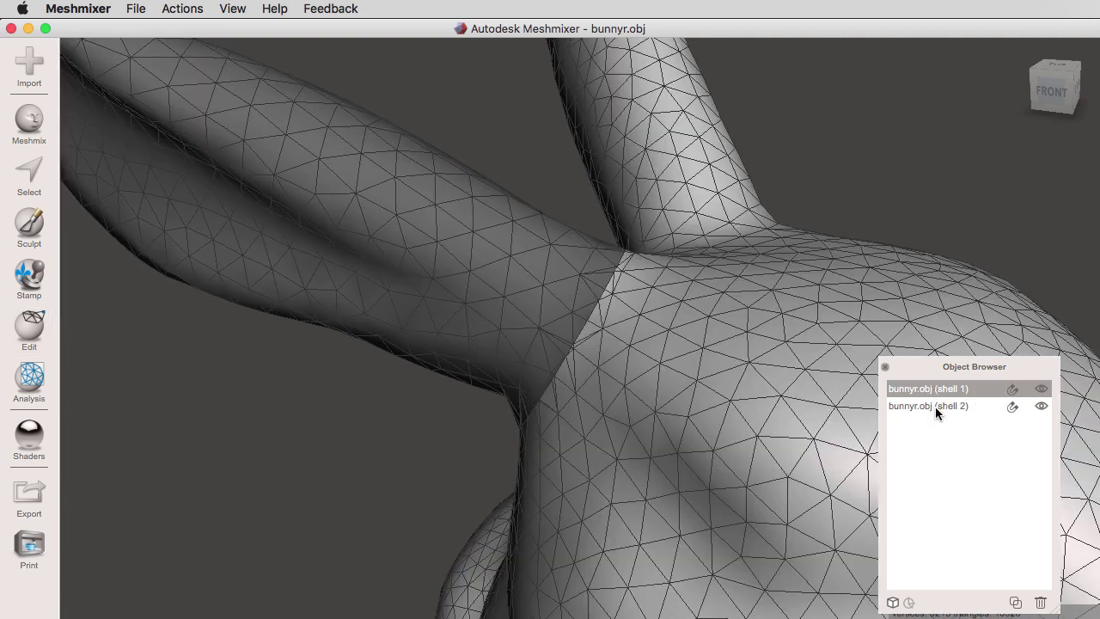
click(936, 404)
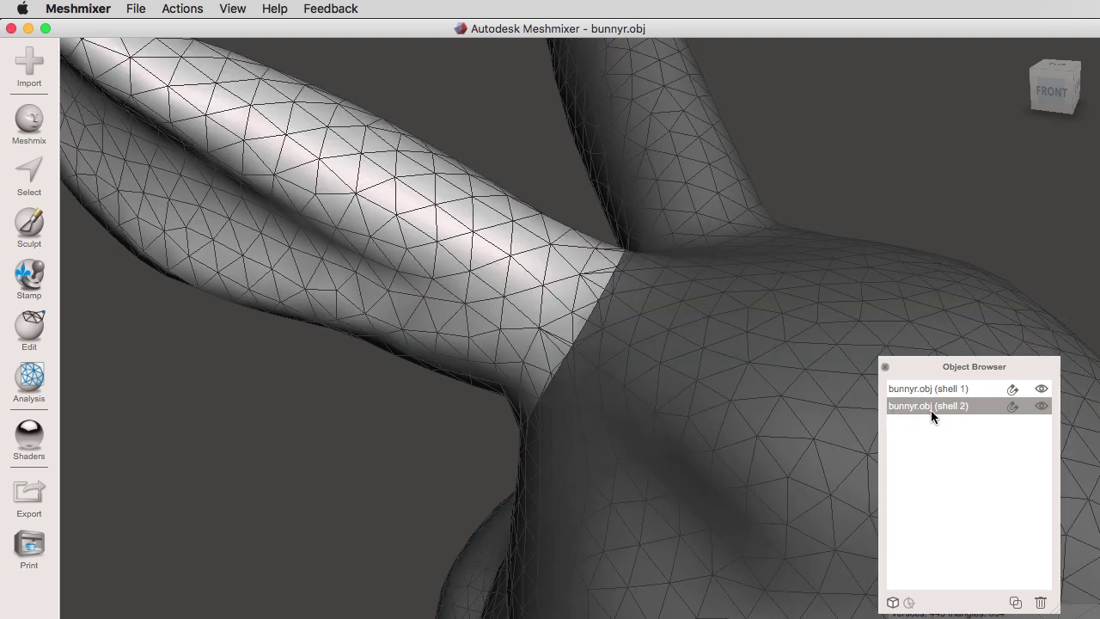
double_click(937, 389)
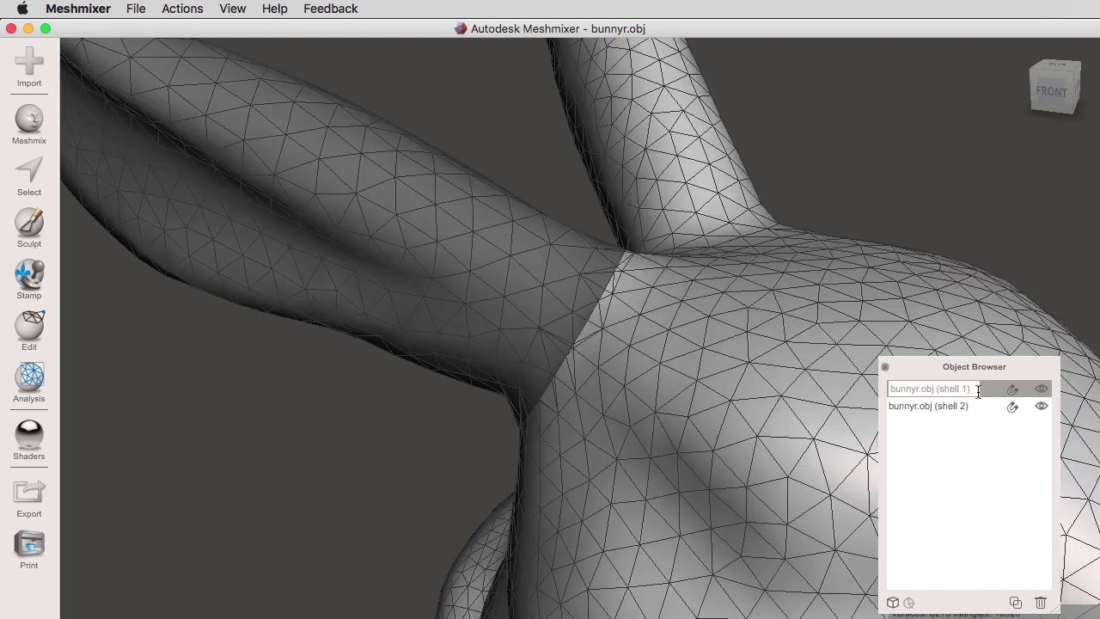
drag(976, 391, 942, 389)
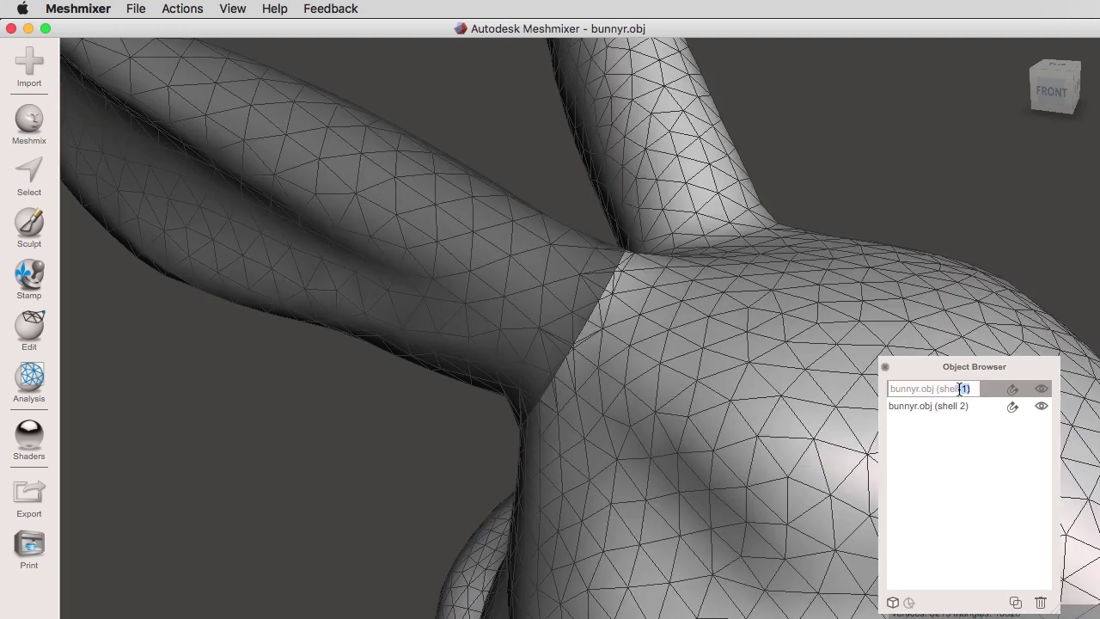
key(BackSpace)
double_click(916, 390)
text(L_e)
text(ar.obj)
- Rename the second shell bunny_body.obj and return to the whole-bunny view
click(929, 405)
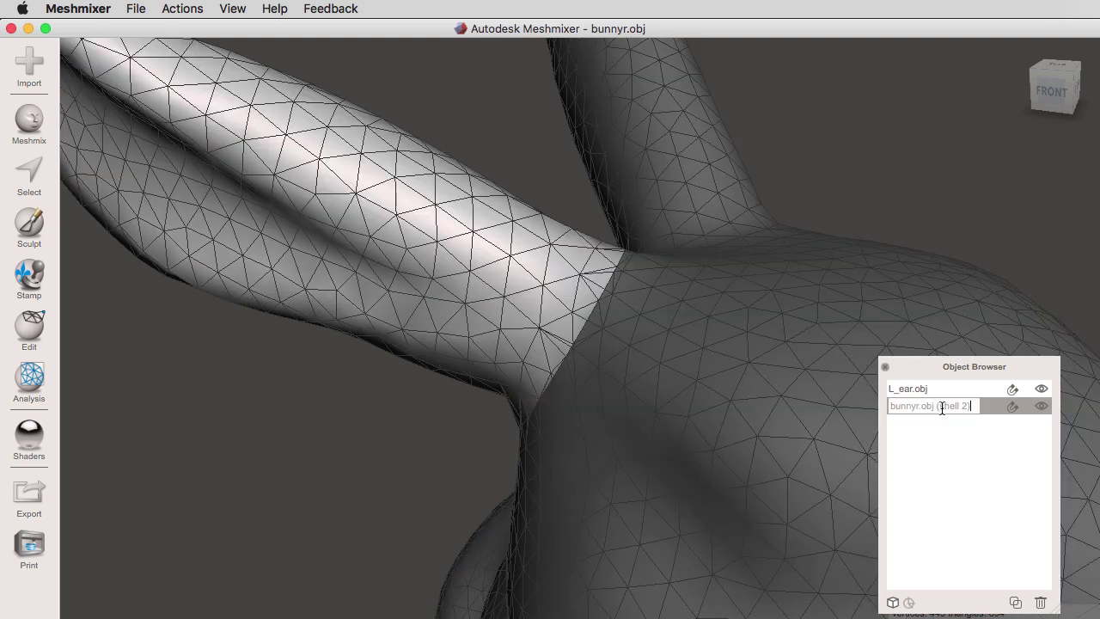
drag(933, 409, 978, 417)
key(BackSpace)
text(_)
text(body.obj)
key(Return)
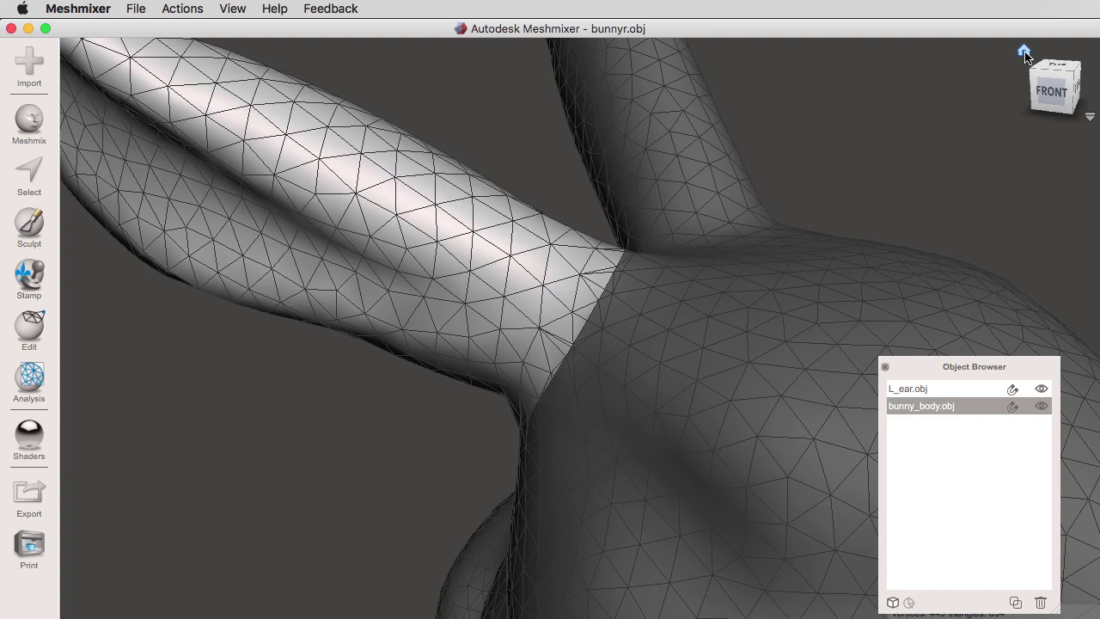
click(1024, 53)
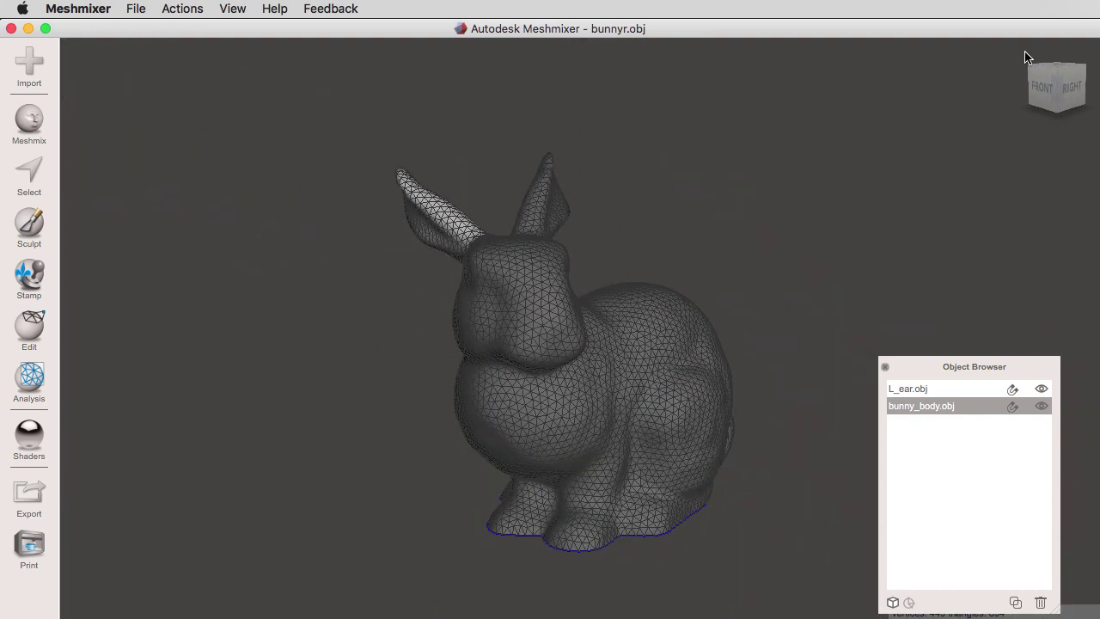